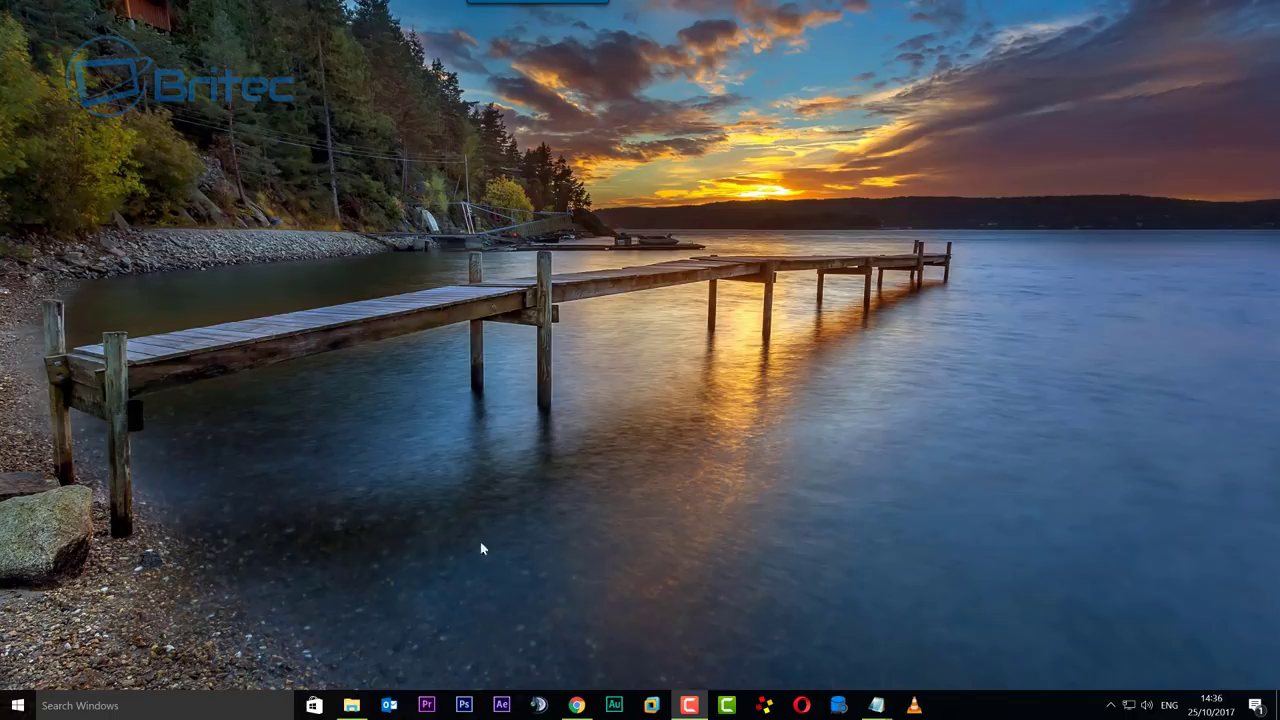
# - Check the file size of dash cam.mp4 in its properties in File Explorer, then close the properties
pyautogui.click(348, 708)
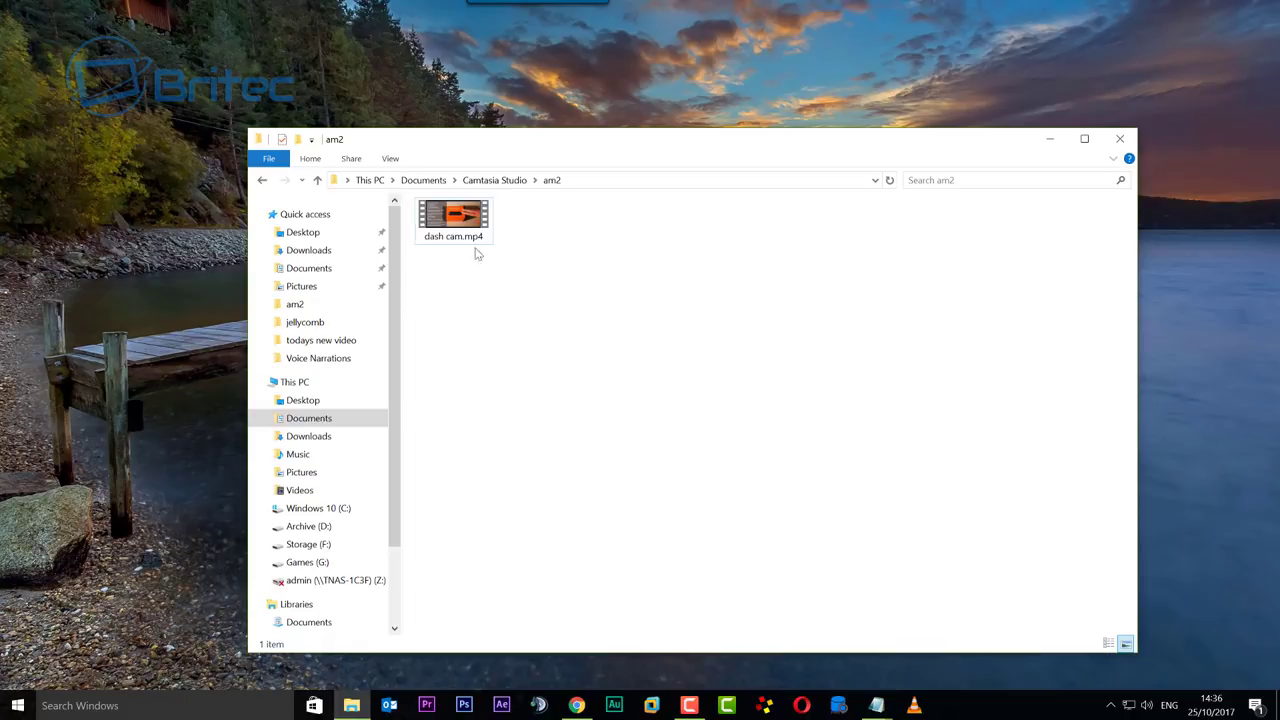
pyautogui.click(465, 237)
pyautogui.moveTo(455, 236)
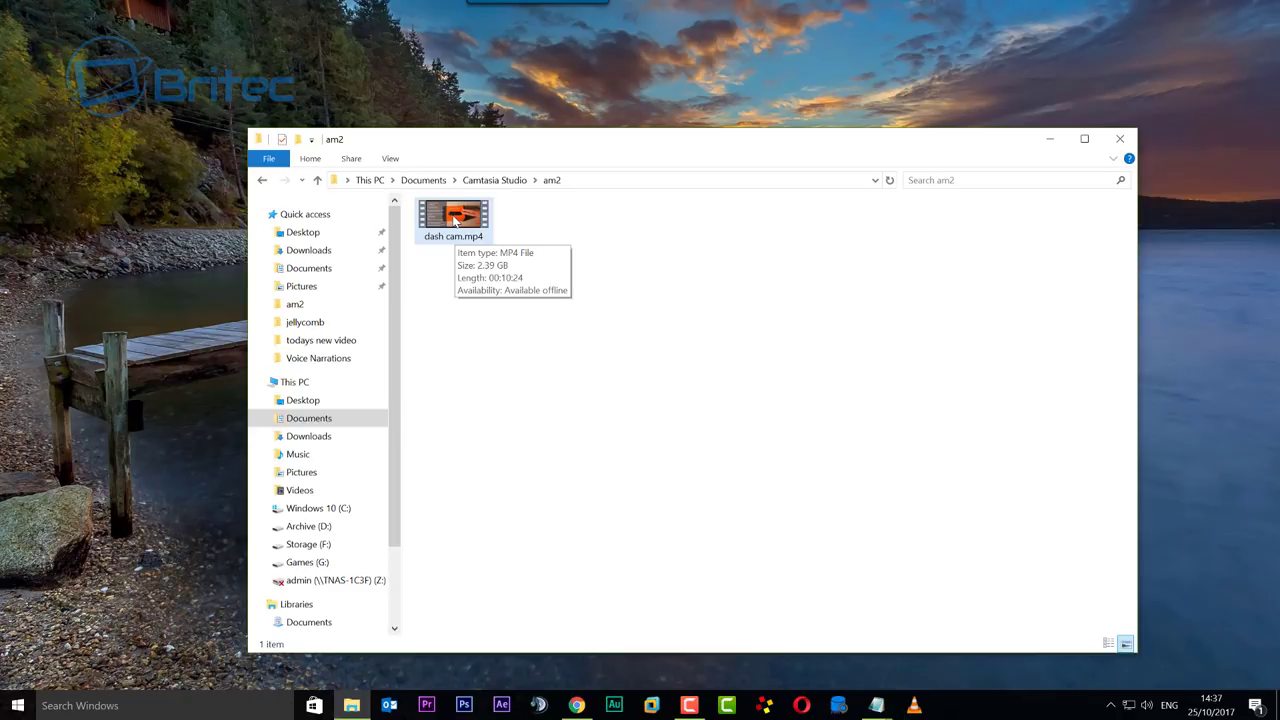
pyautogui.rightClick(453, 214)
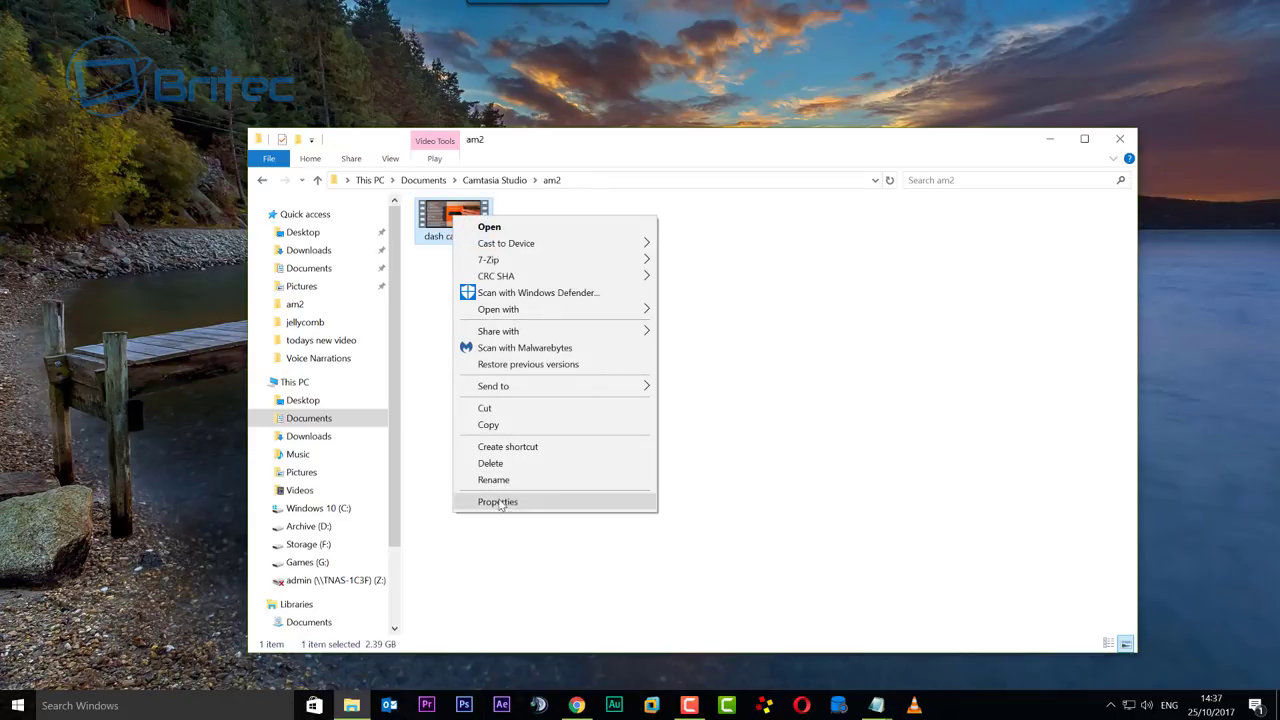
pyautogui.click(498, 502)
pyautogui.moveTo(625, 231); pyautogui.dragTo(624, 205)
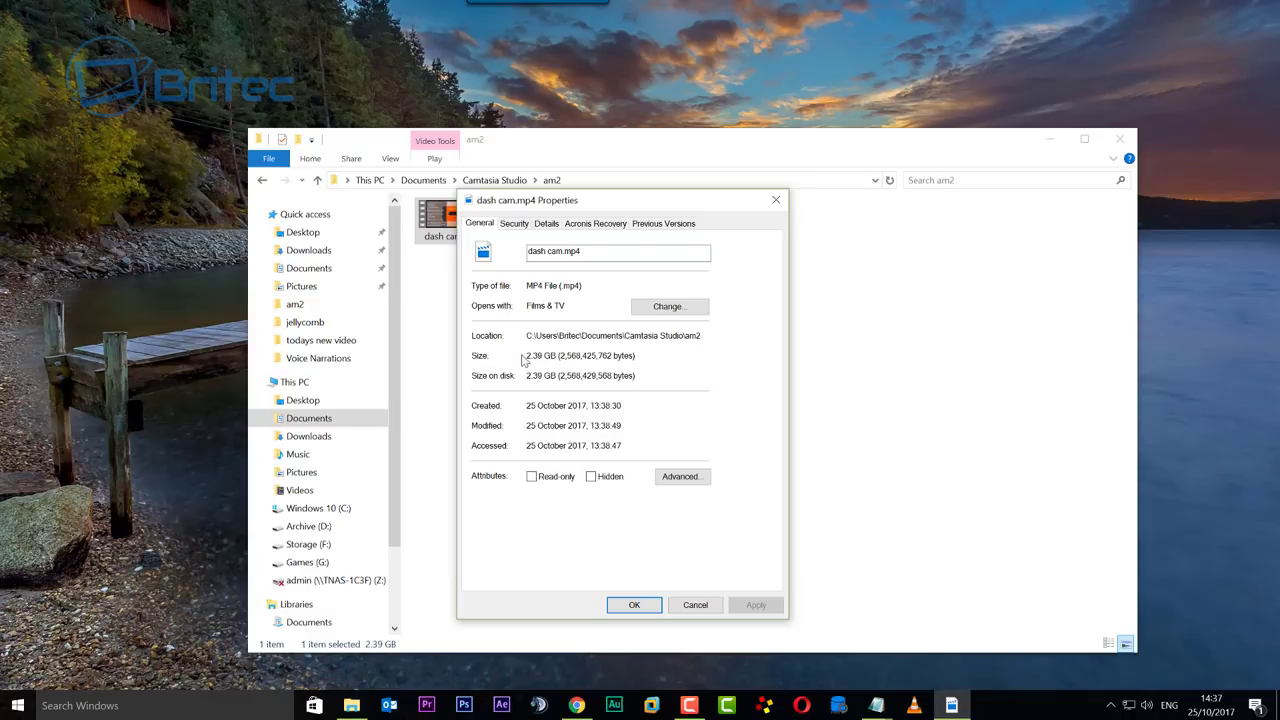
pyautogui.moveTo(528, 355); pyautogui.dragTo(554, 355)
pyautogui.click(543, 375)
pyautogui.click(776, 203)
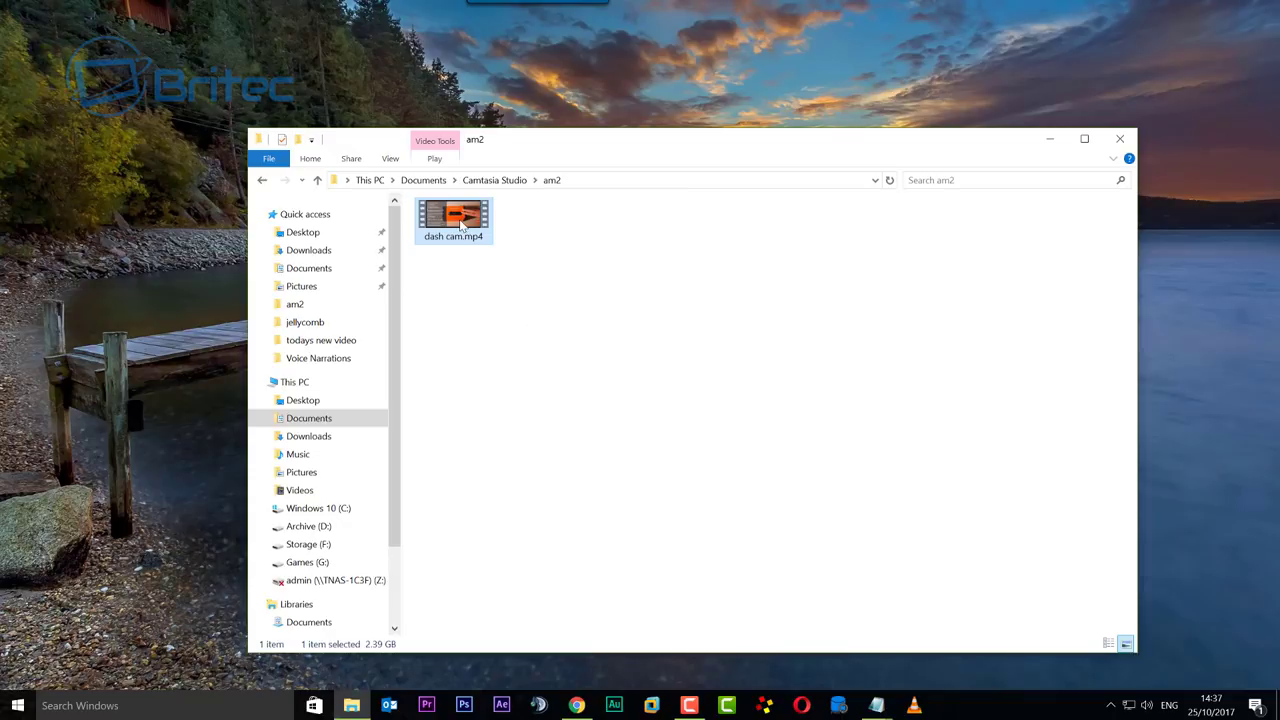
# - Preview dash cam.mp4 in a maximised VLC media player window, then close the player
pyautogui.rightClick(461, 226)
pyautogui.moveTo(551, 313)
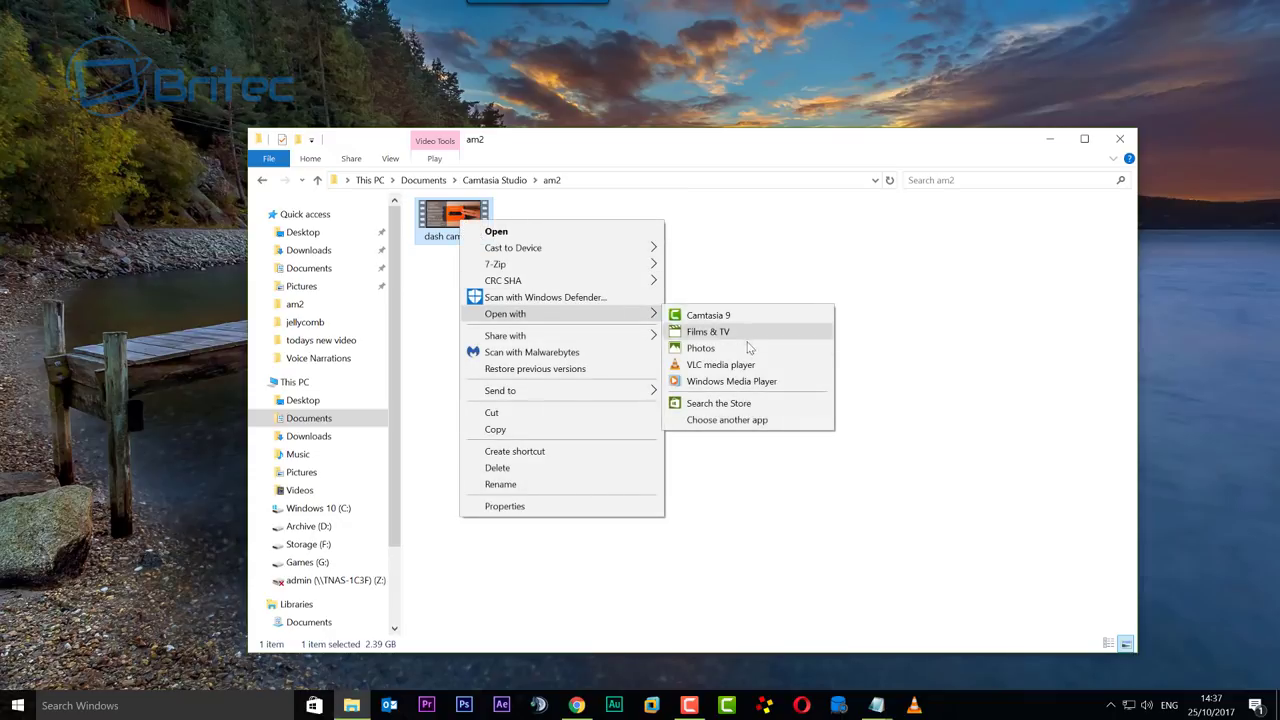
pyautogui.click(731, 365)
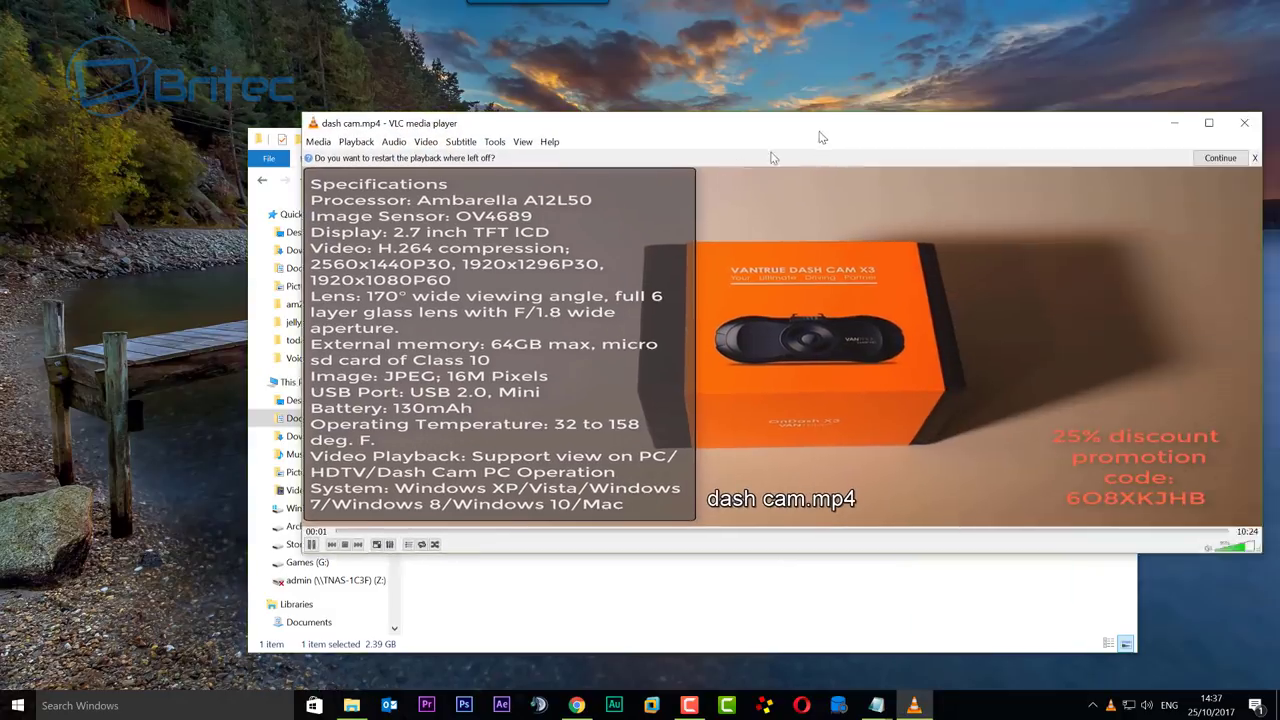
pyautogui.moveTo(823, 139); pyautogui.dragTo(683, 172)
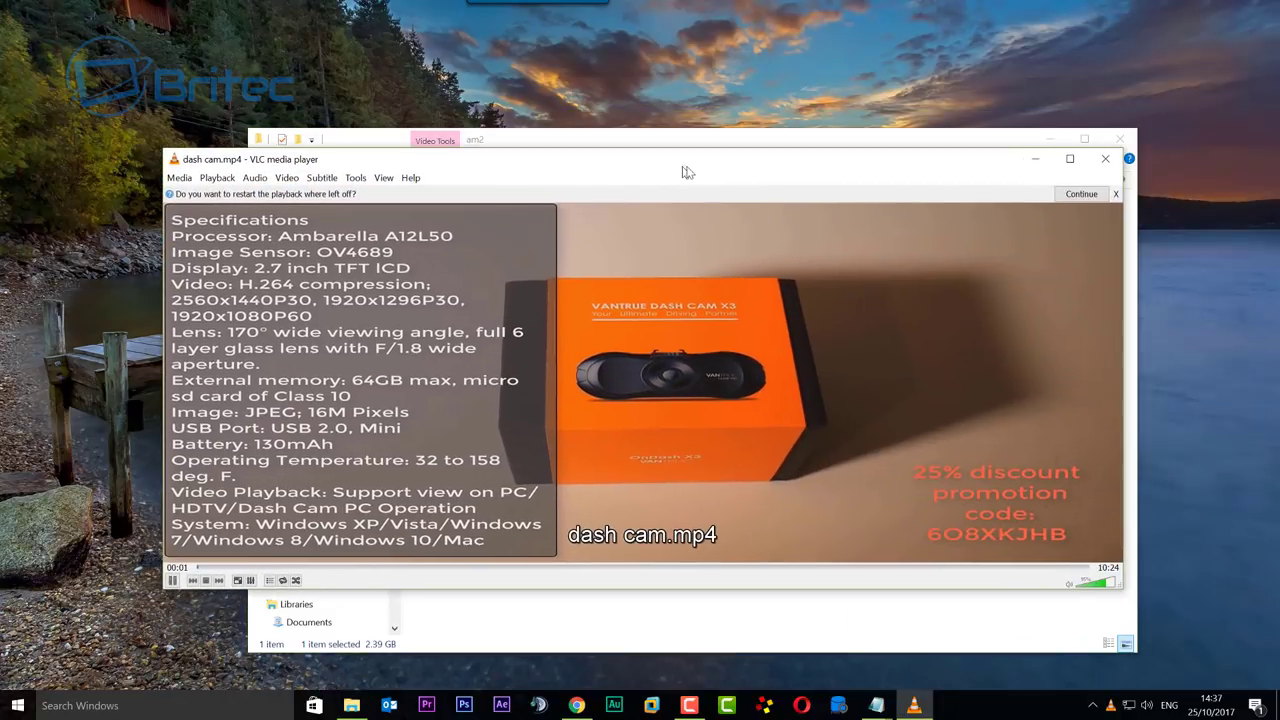
pyautogui.click(1069, 158)
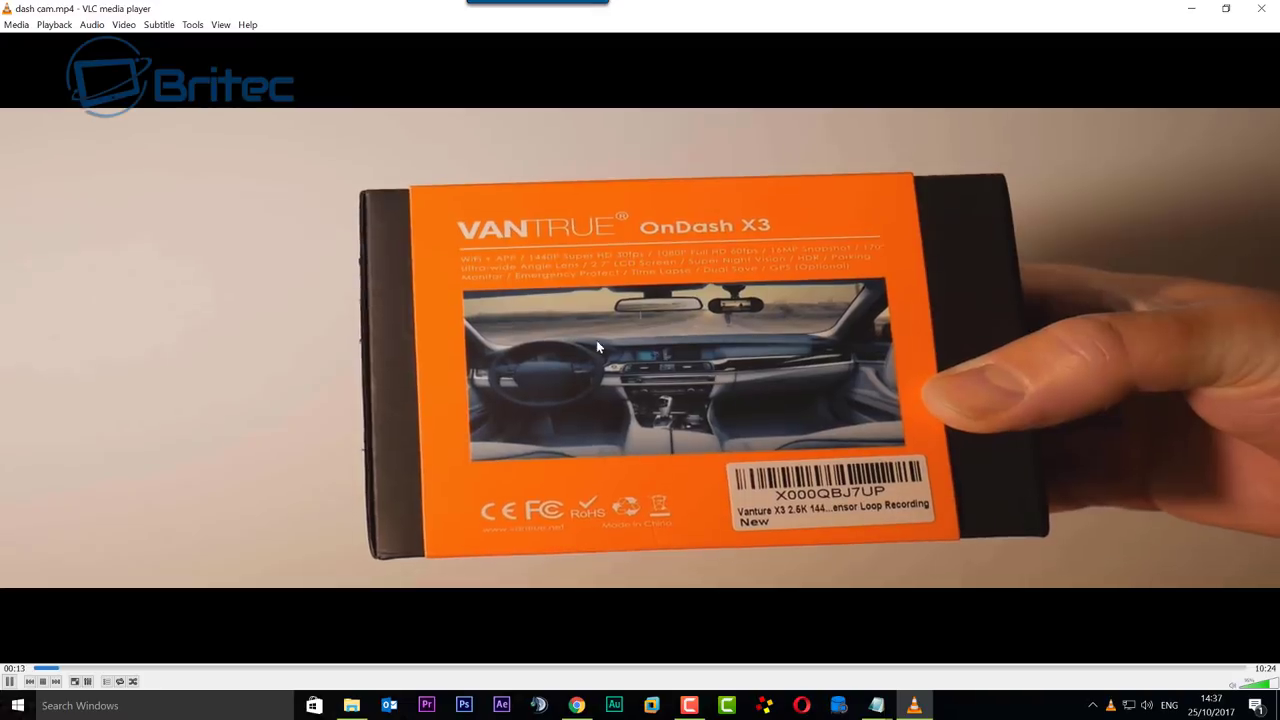
pyautogui.click(1263, 20)
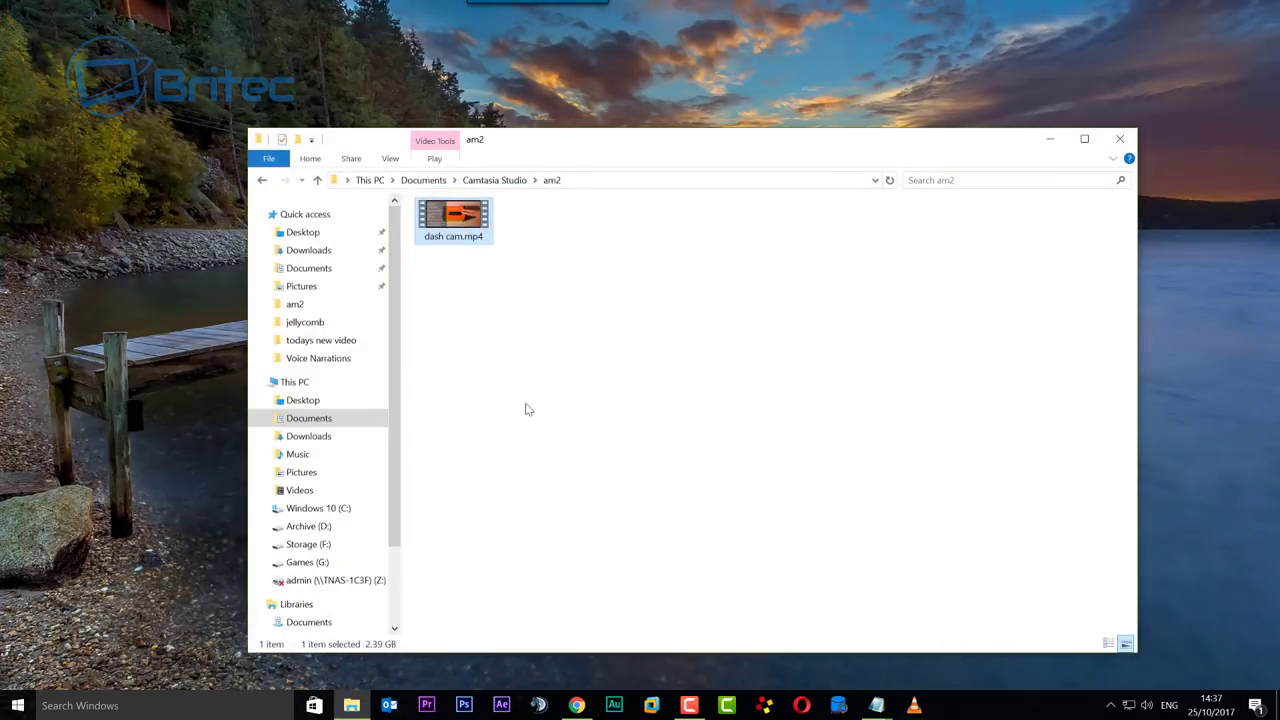
# - Open dash cam.mp4 from the am2 folder with VLC media player
pyautogui.rightClick(461, 217)
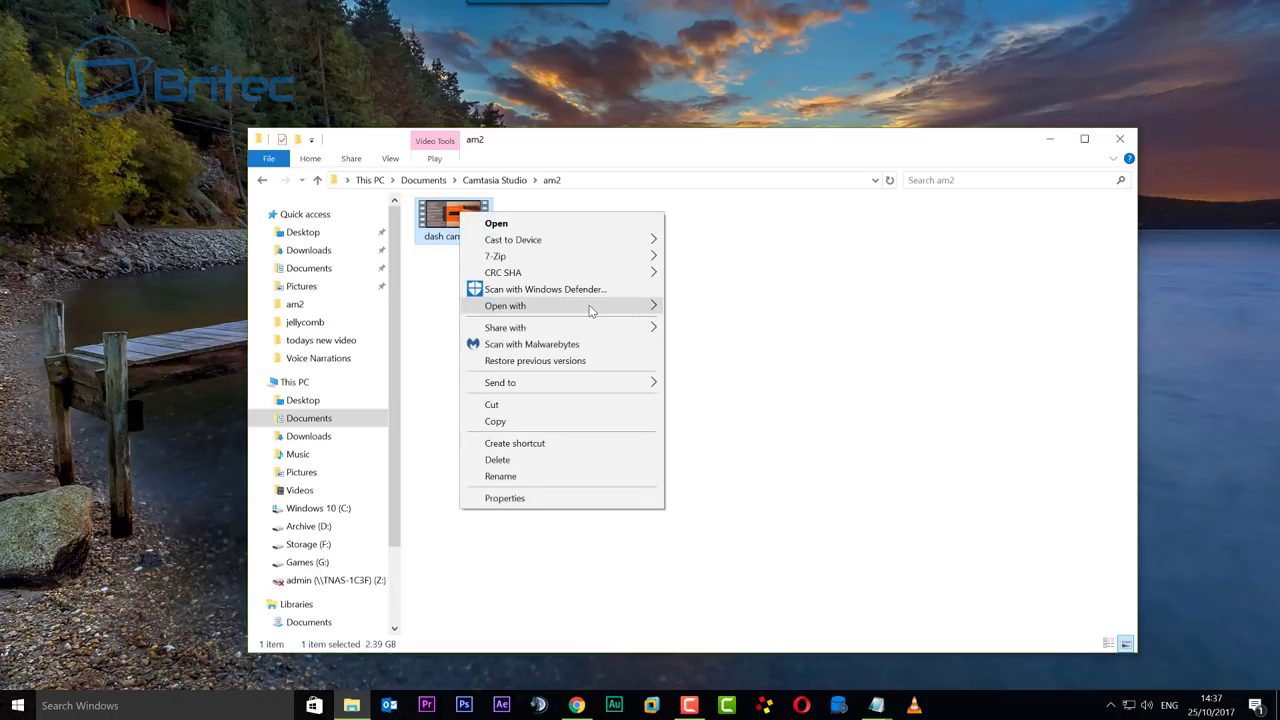
pyautogui.moveTo(591, 306)
pyautogui.click(716, 357)
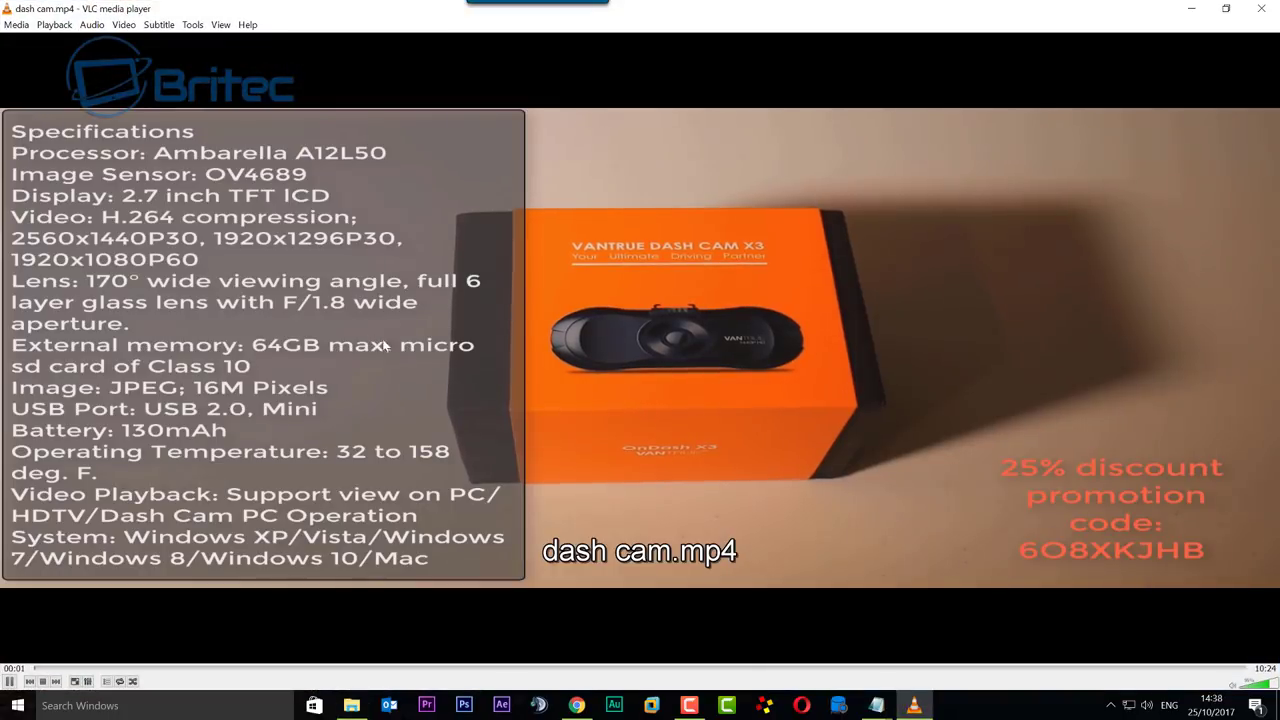
# - Add dash cam.mp4 from the am2 folder as the source for Convert / Save and continue to the conversion settings
pyautogui.click(17, 25)
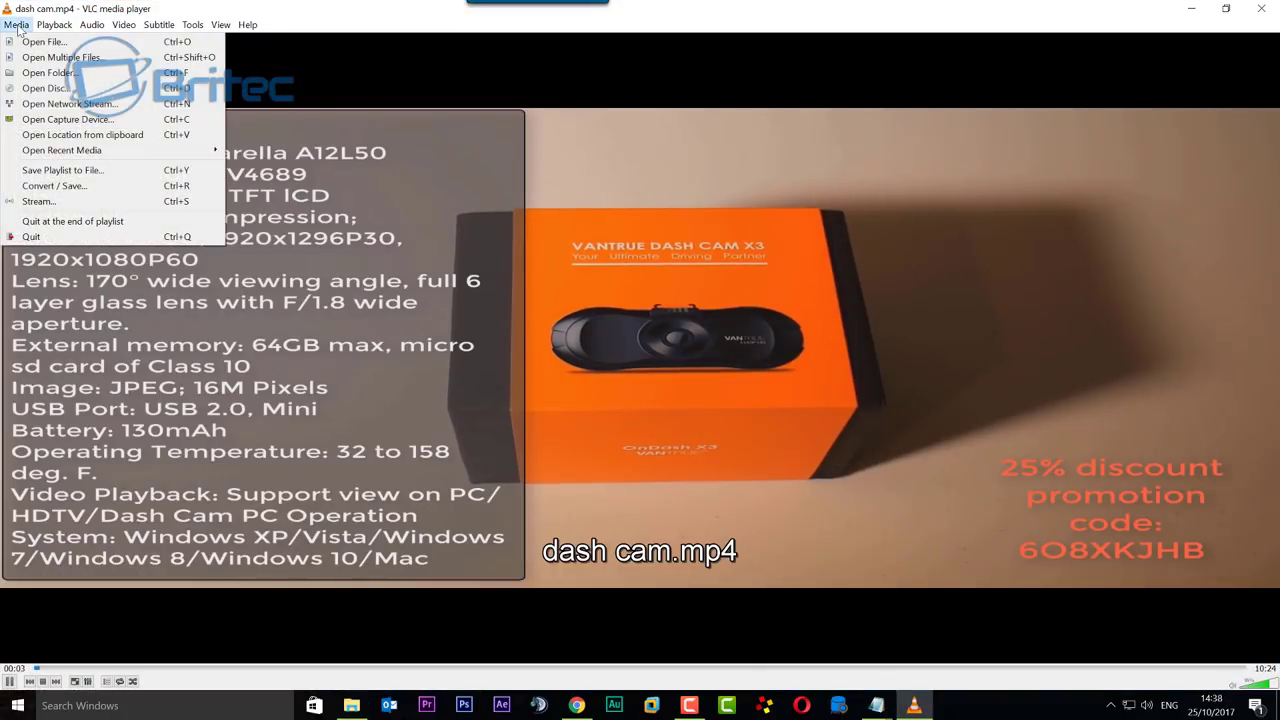
pyautogui.click(84, 189)
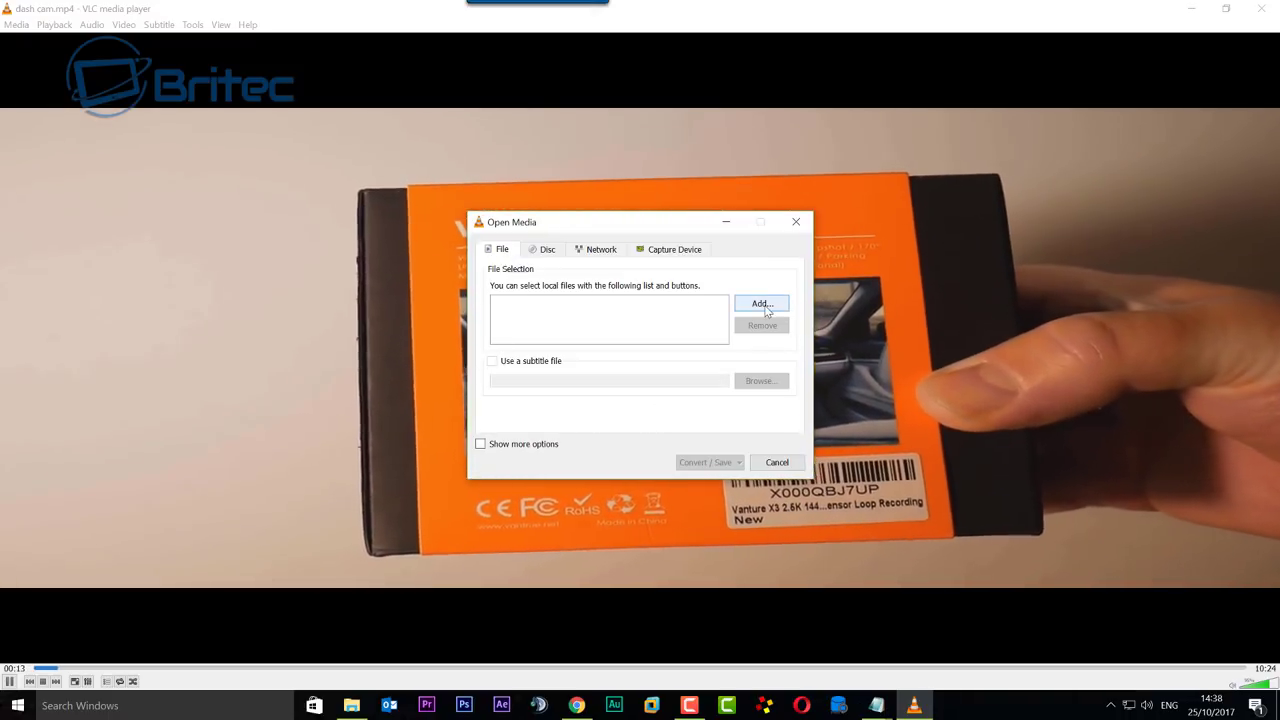
pyautogui.click(765, 307)
pyautogui.moveTo(700, 246); pyautogui.dragTo(620, 200)
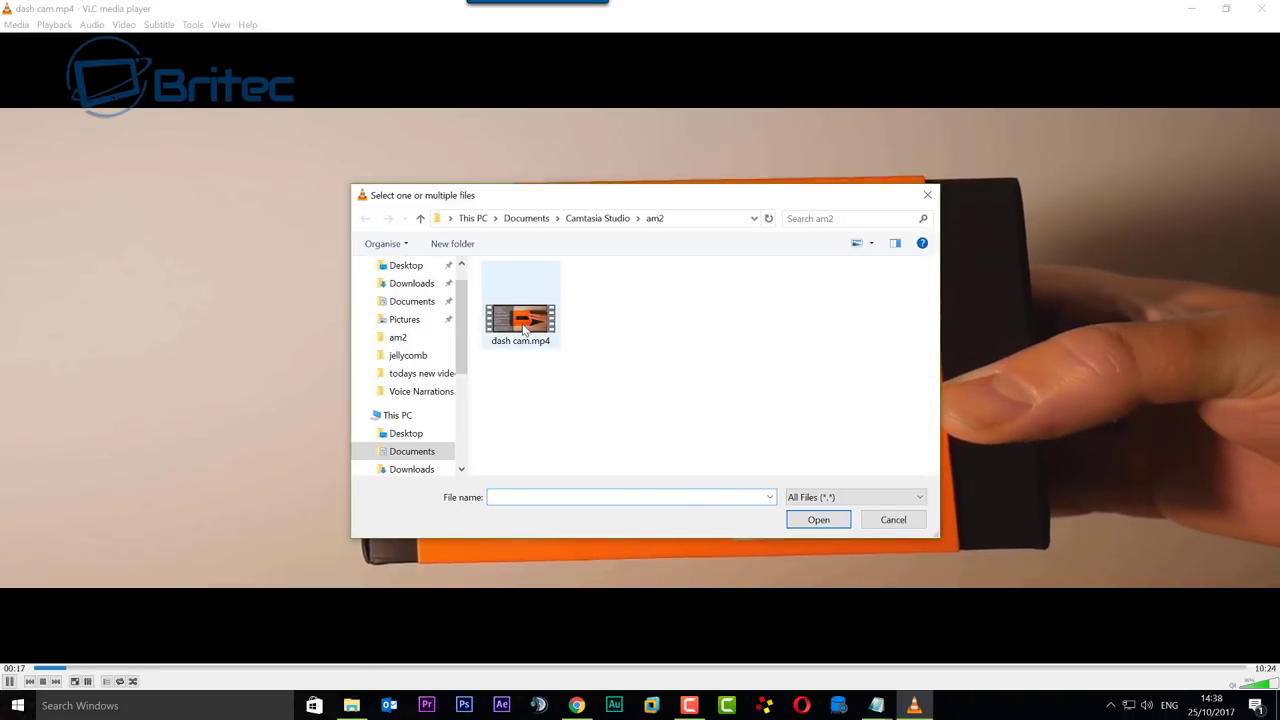
pyautogui.click(523, 330)
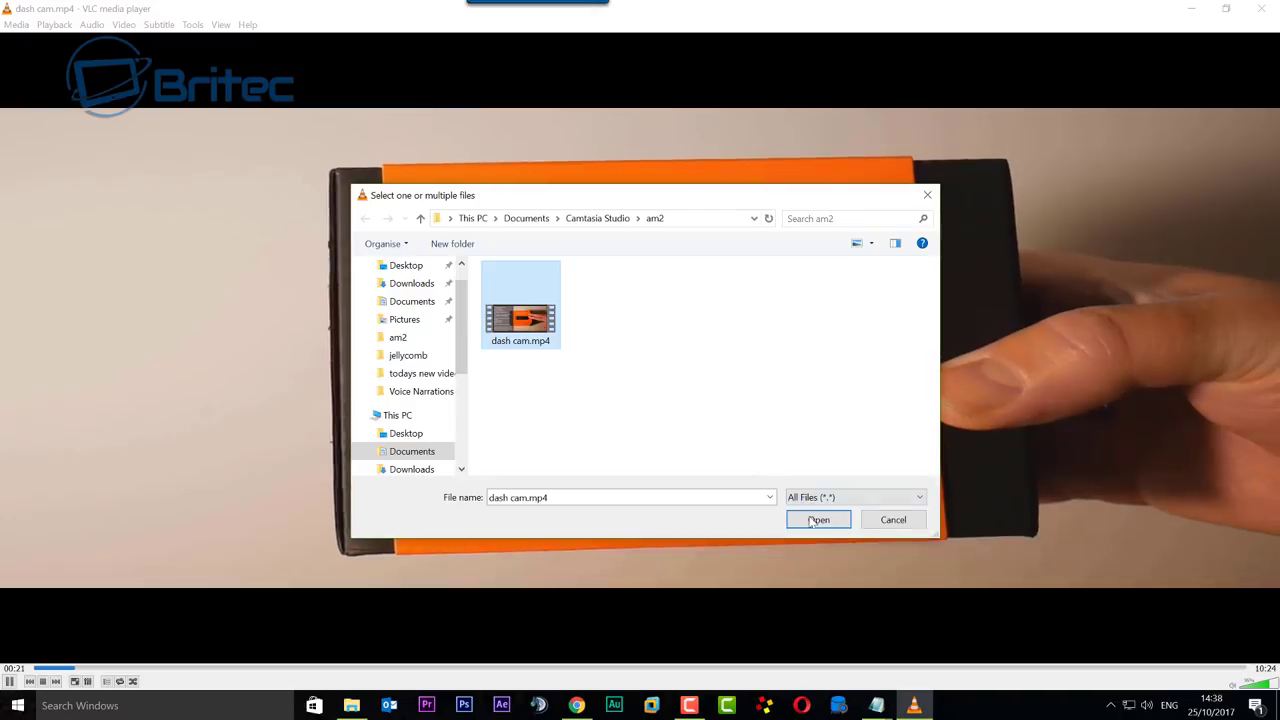
pyautogui.click(817, 521)
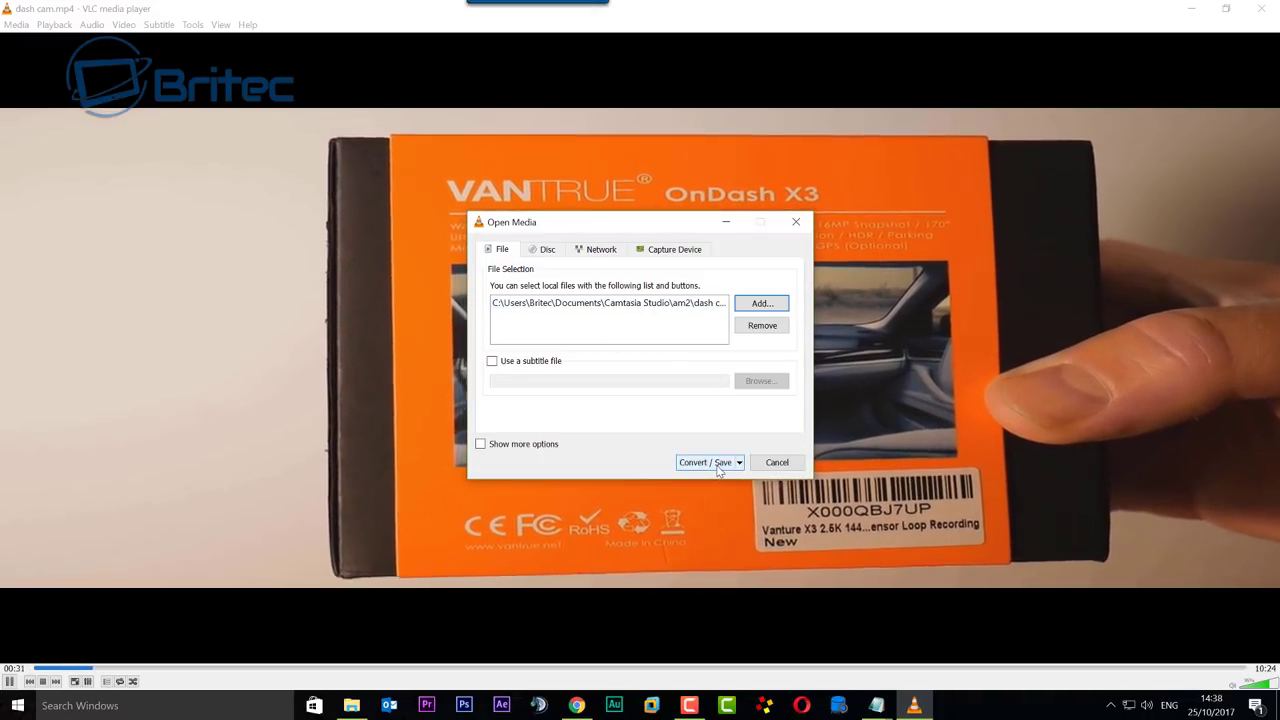
pyautogui.click(480, 444)
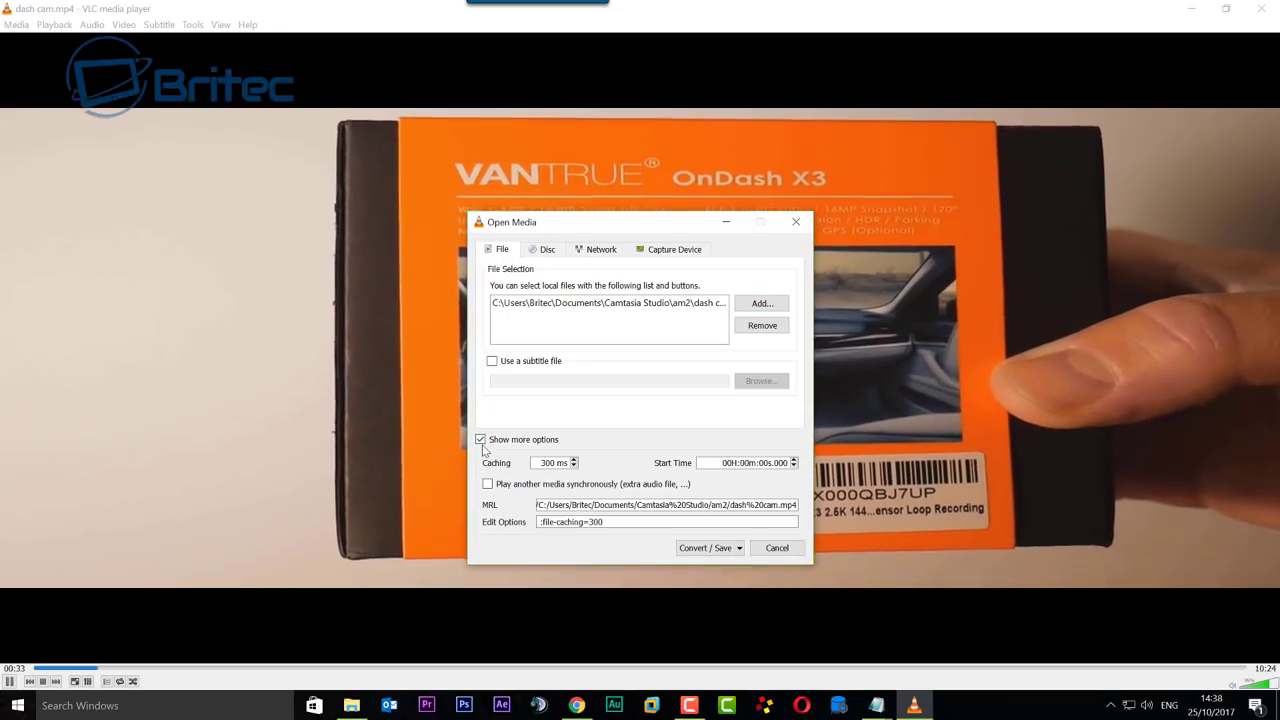
pyautogui.click(480, 440)
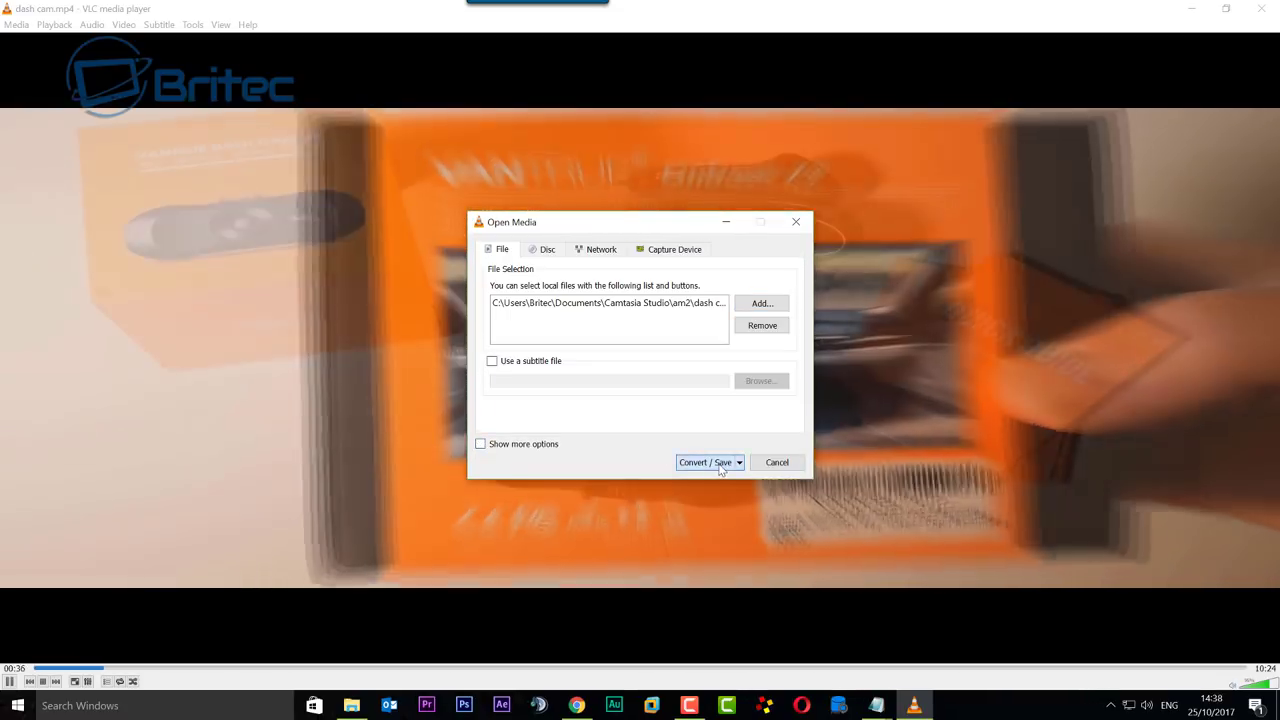
pyautogui.click(722, 466)
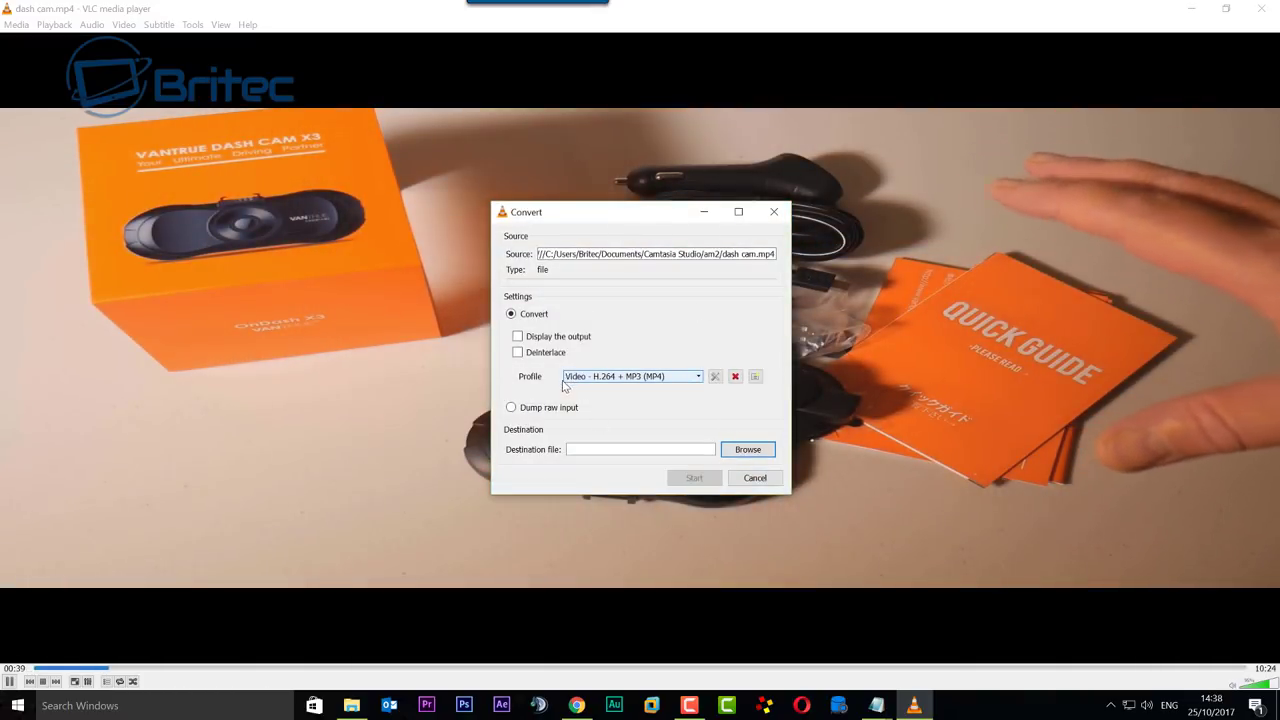
# - Look through the available conversion profiles and choose Video - H.264 + MP3 (MP4)
pyautogui.click(699, 378)
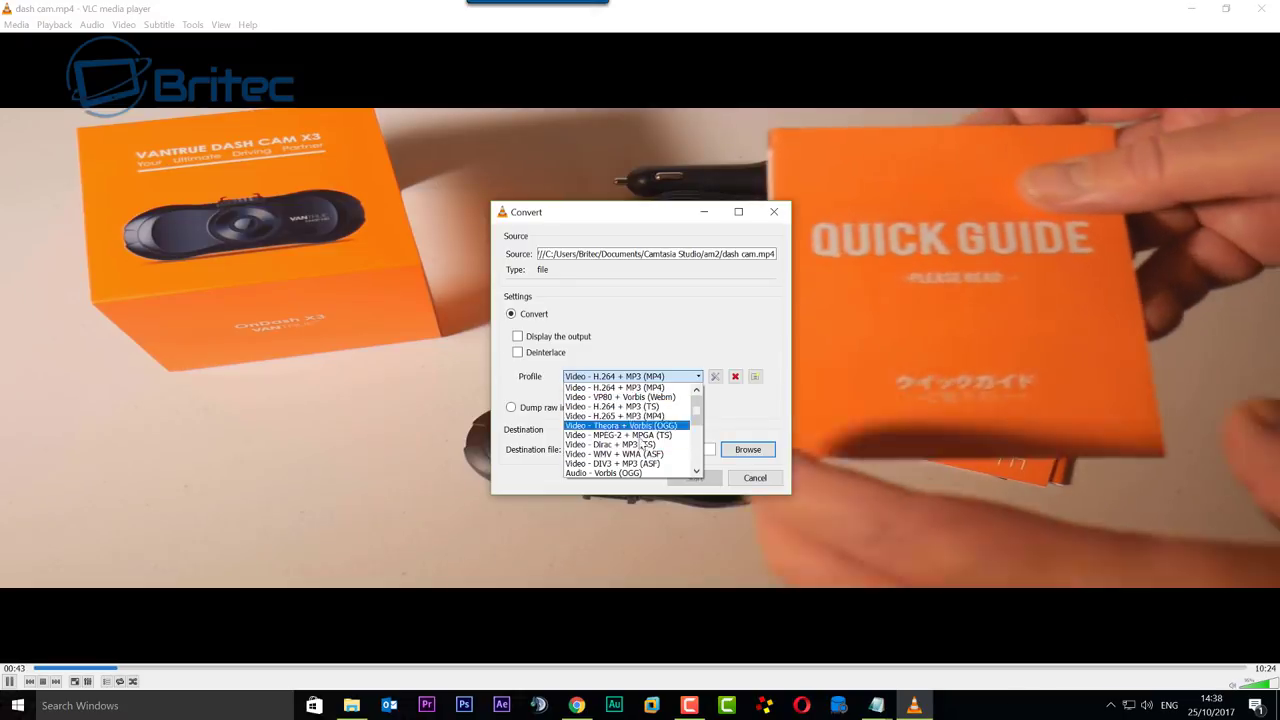
pyautogui.moveTo(696, 403); pyautogui.dragTo(697, 440)
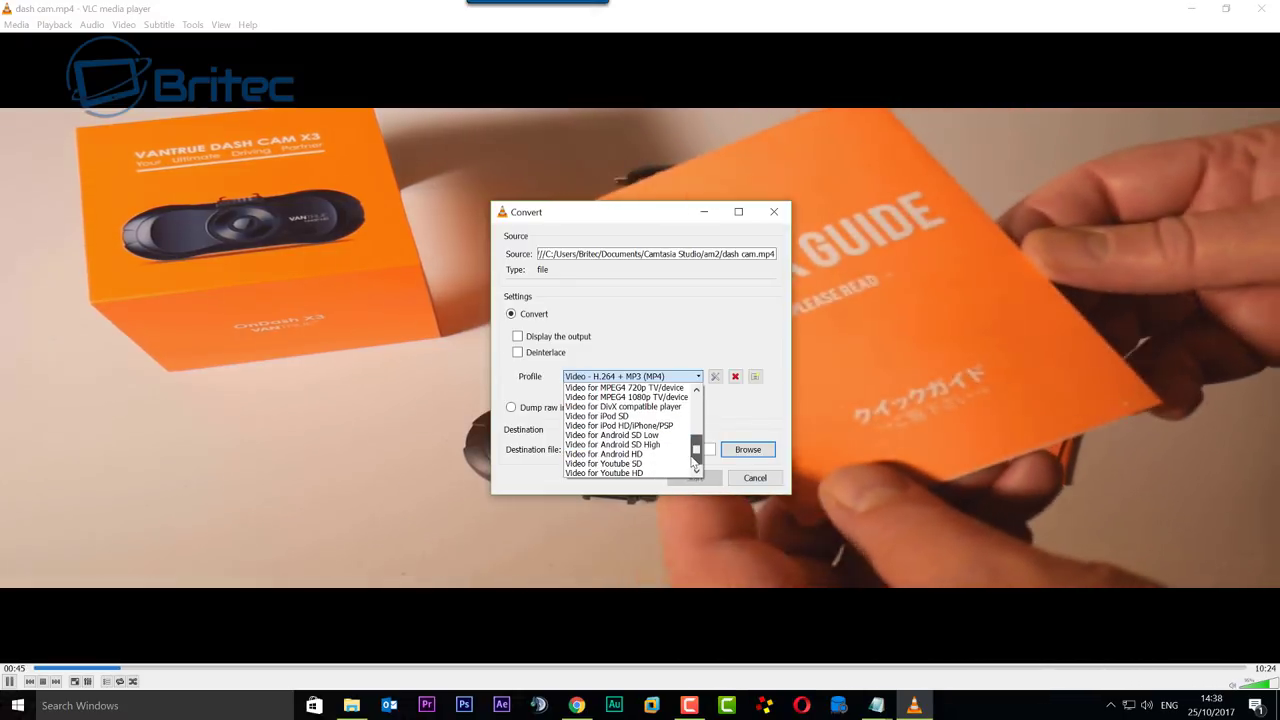
pyautogui.scroll(4, 652, 420)
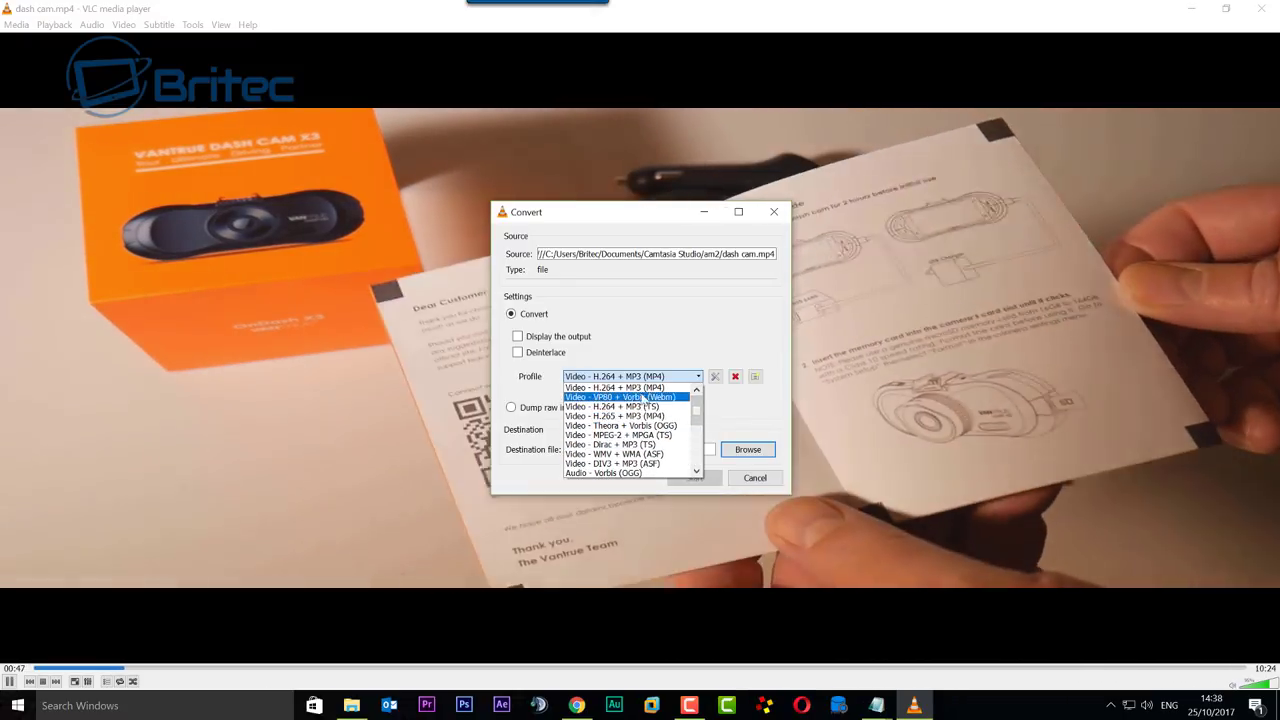
pyautogui.click(640, 387)
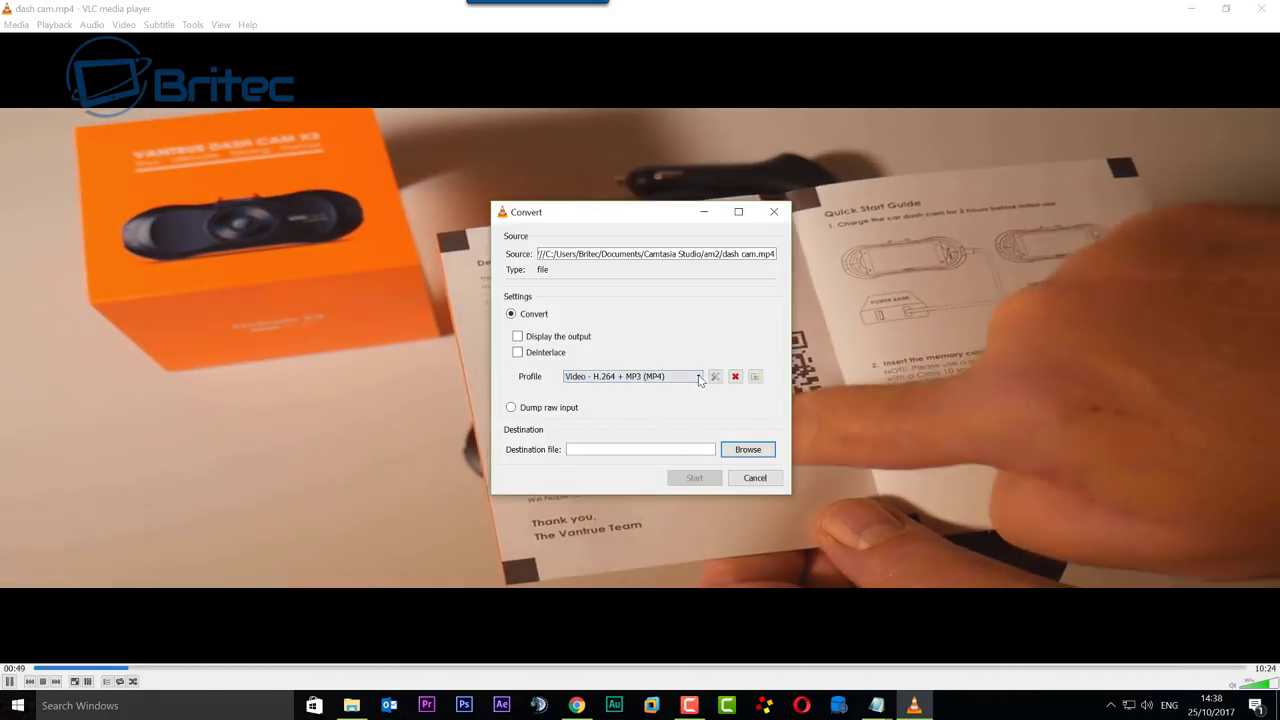
pyautogui.click(672, 377)
pyautogui.scroll(-5, 630, 440)
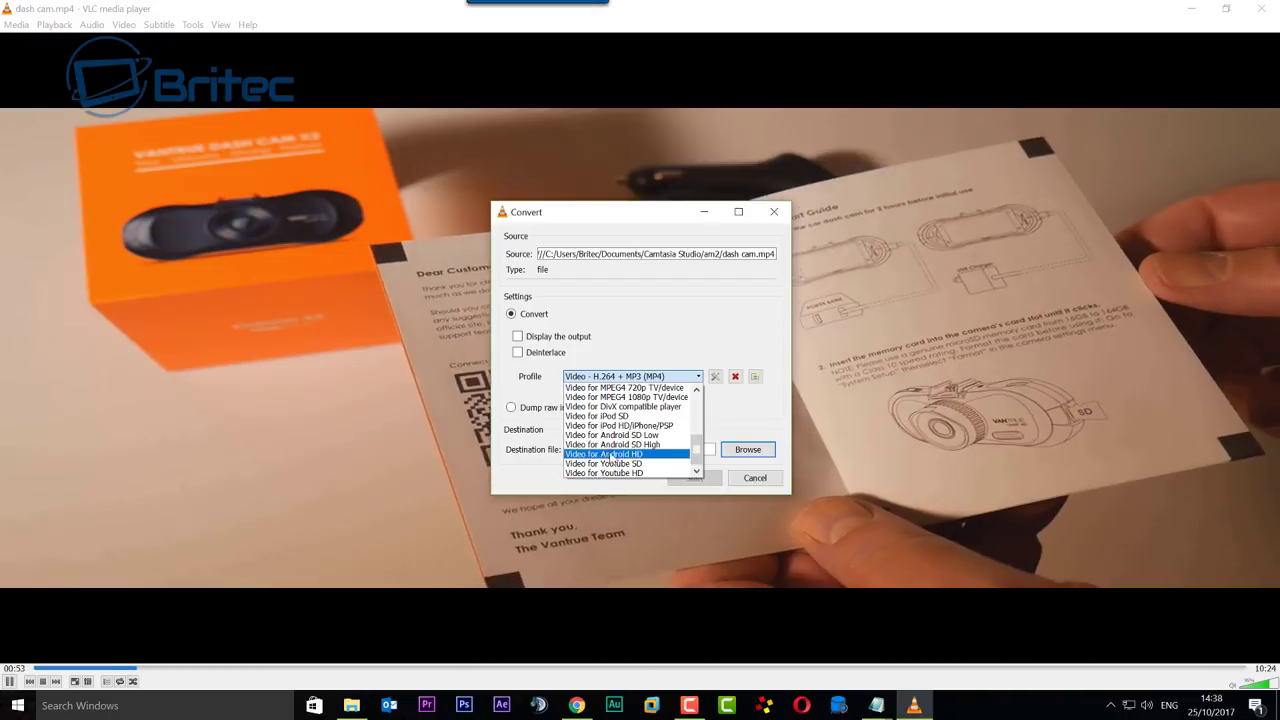
pyautogui.scroll(5, 640, 440)
pyautogui.click(657, 374)
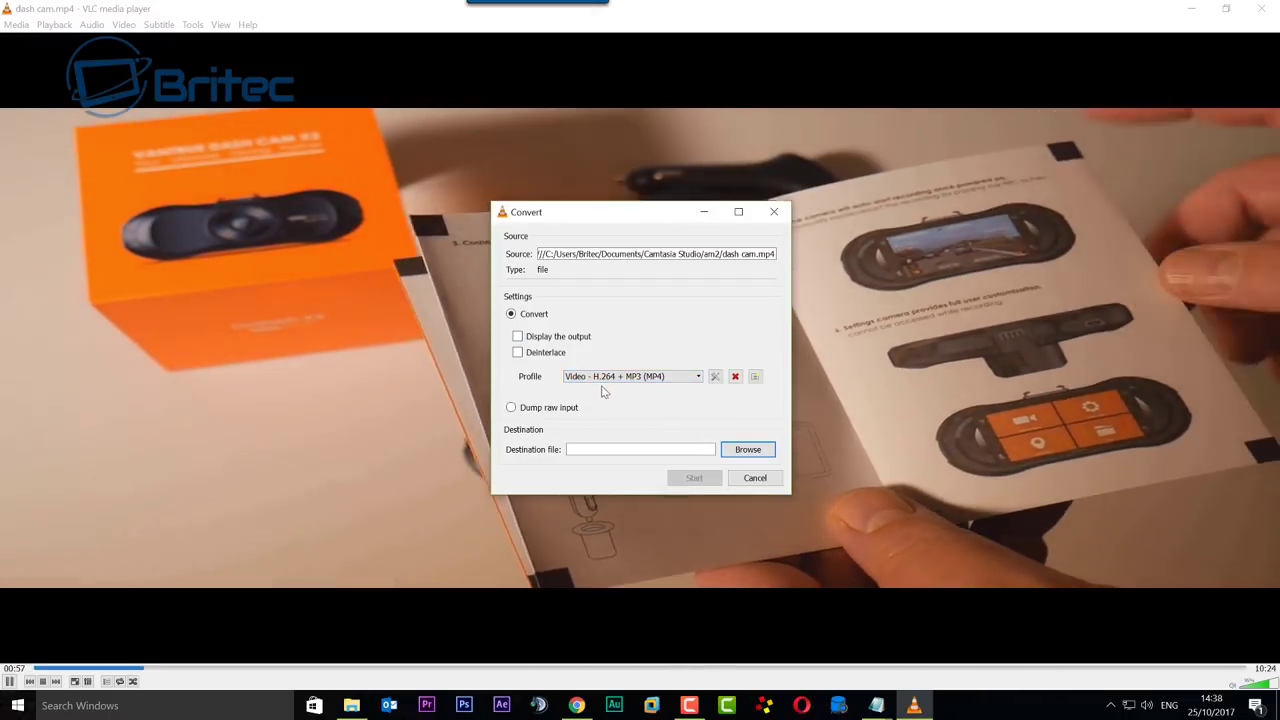
# - Review the encapsulation, video codec and audio codec settings of the selected profile, then close them without saving
pyautogui.click(715, 376)
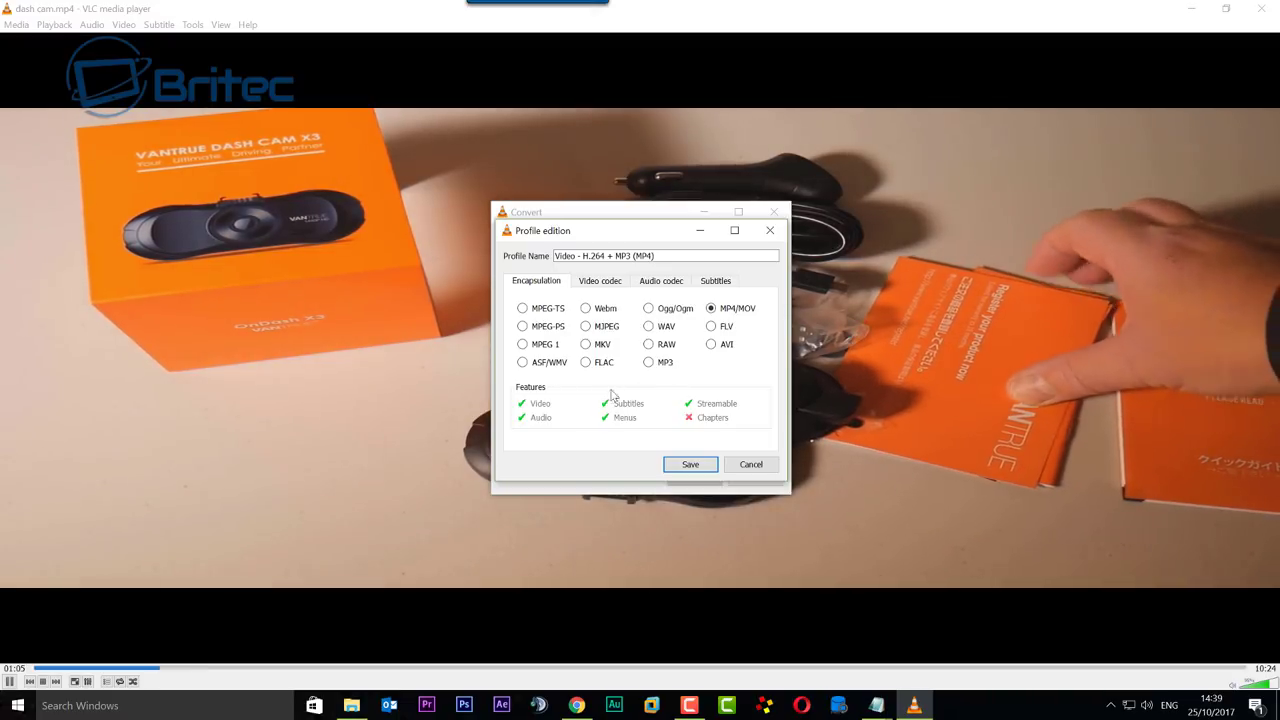
pyautogui.click(600, 281)
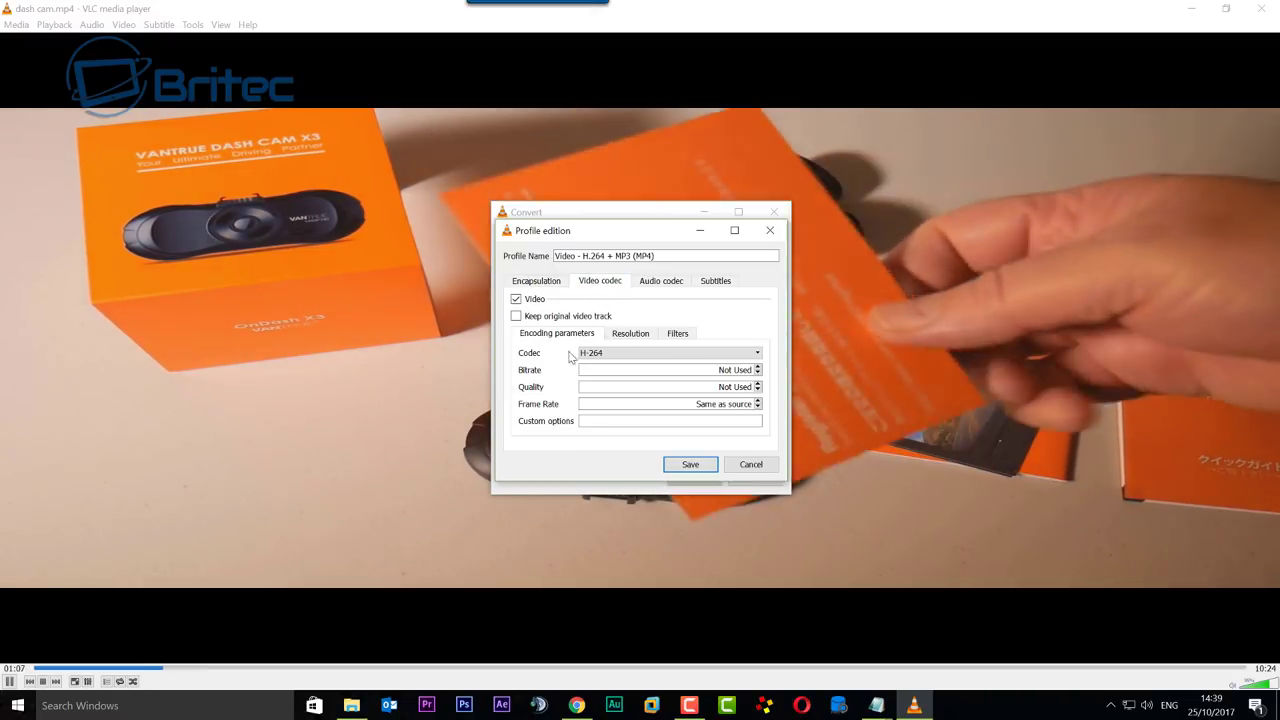
pyautogui.click(661, 281)
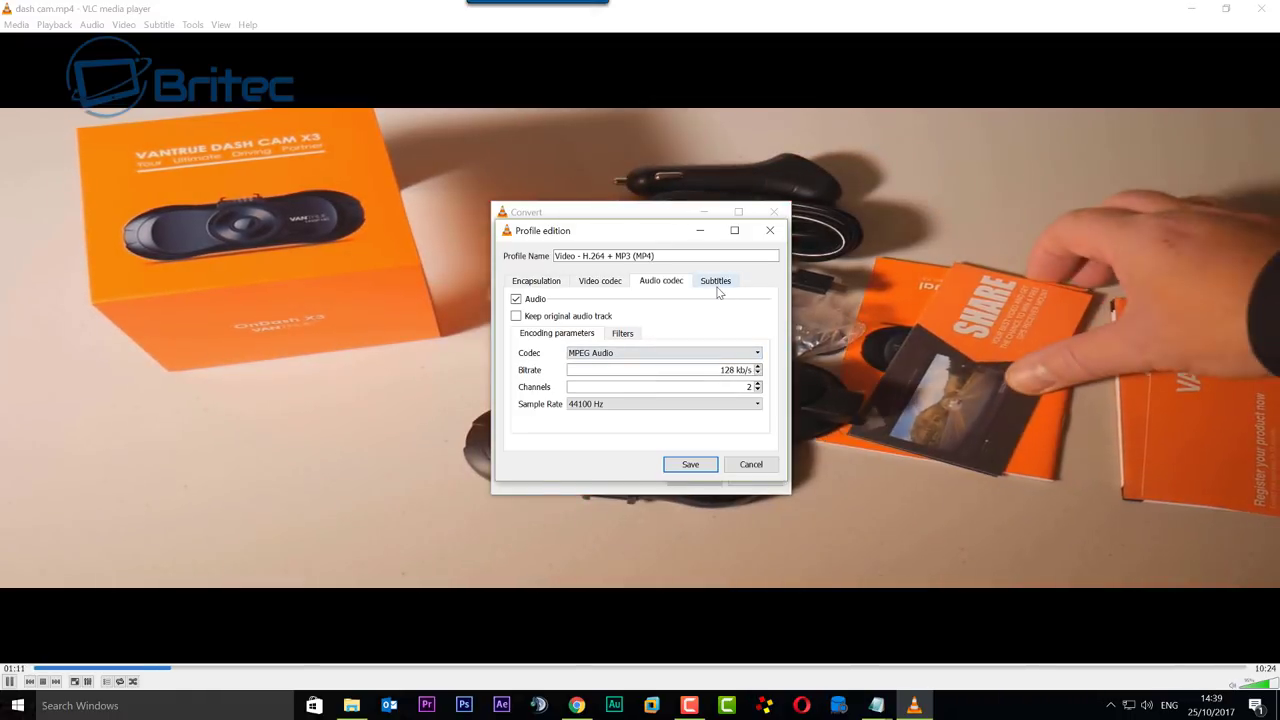
pyautogui.click(774, 234)
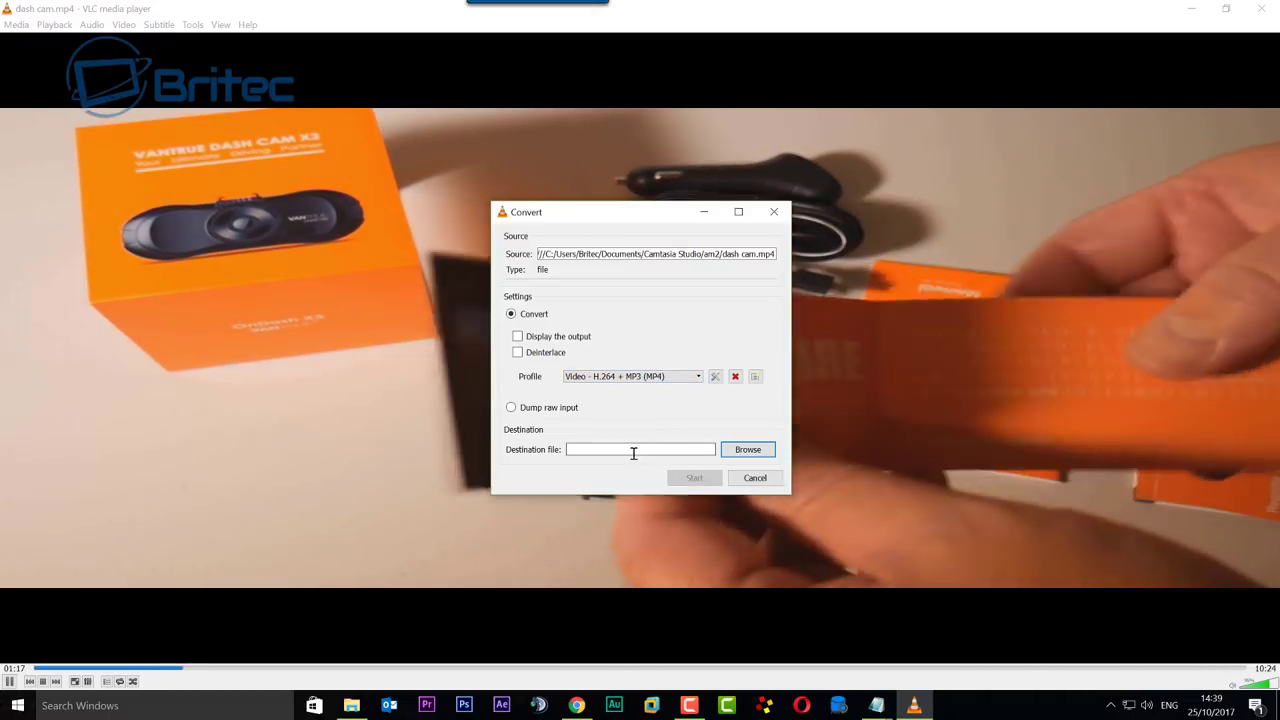
# - Set the conversion's destination file to "dash cam best" in the am2 folder, using the mp4 container type
pyautogui.click(748, 449)
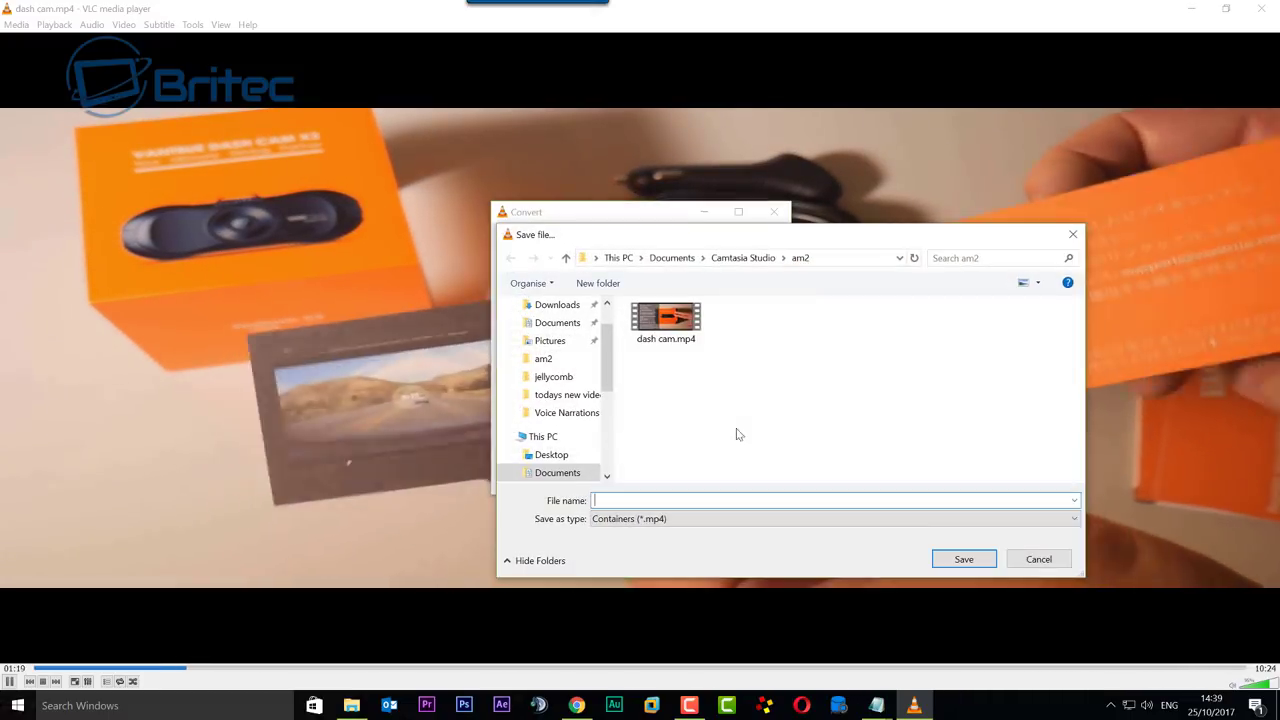
pyautogui.moveTo(778, 236); pyautogui.dragTo(637, 199)
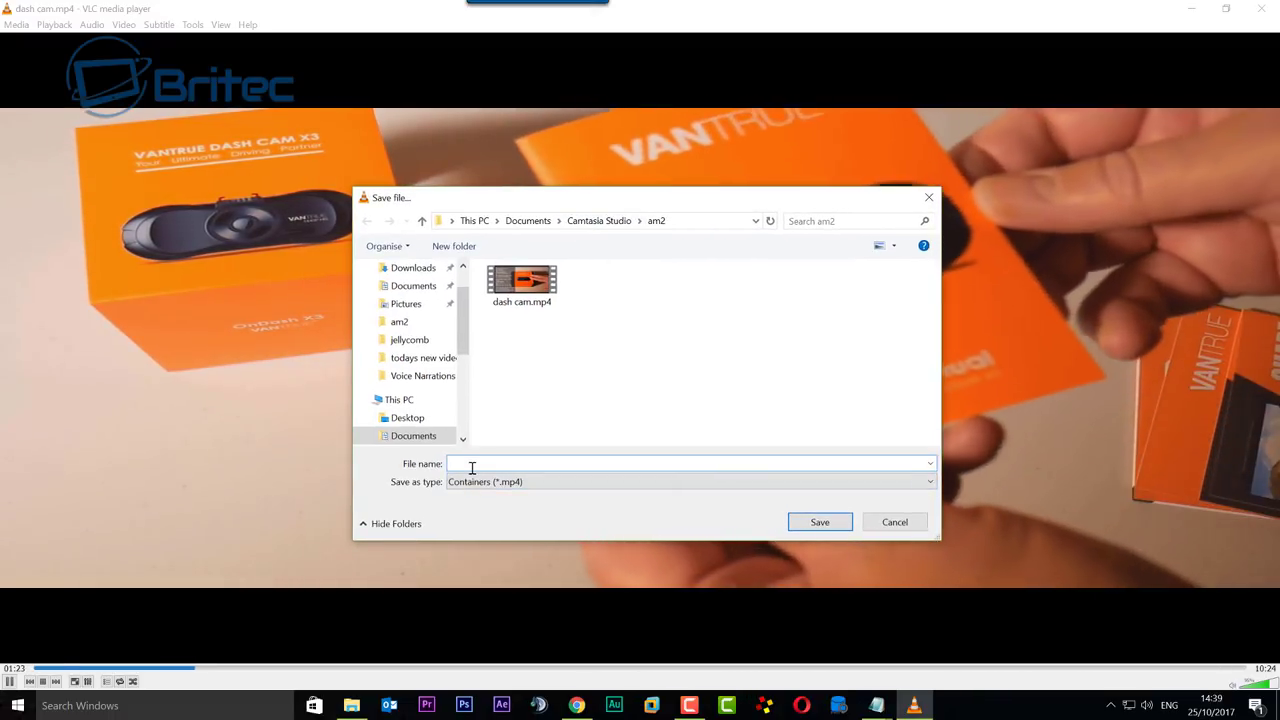
pyautogui.click(472, 467)
pyautogui.write('das')
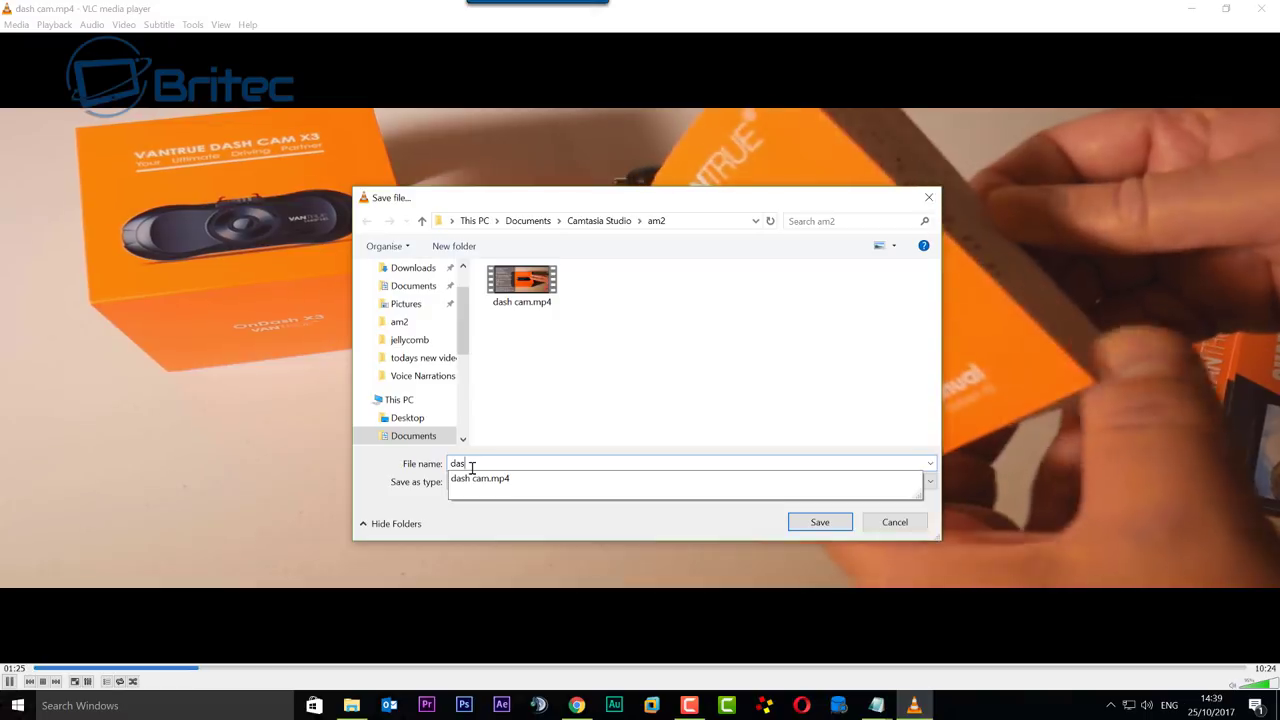
pyautogui.write('h cam')
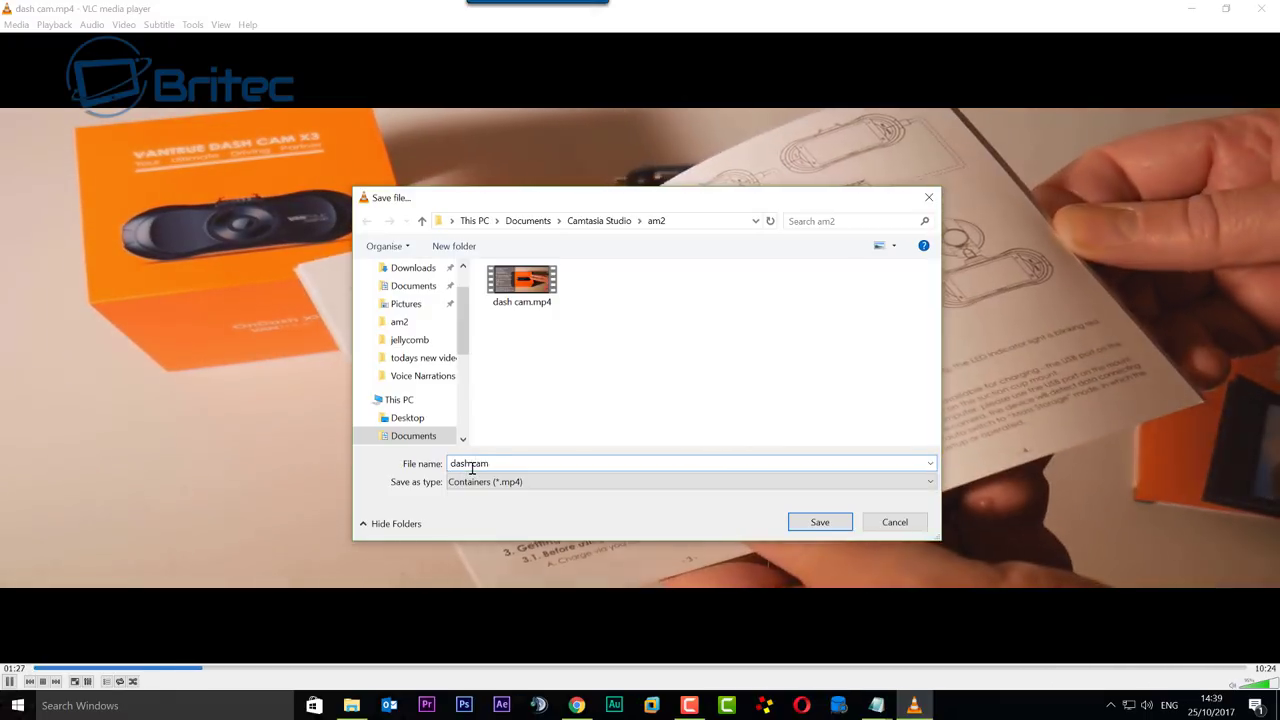
pyautogui.write(' best')
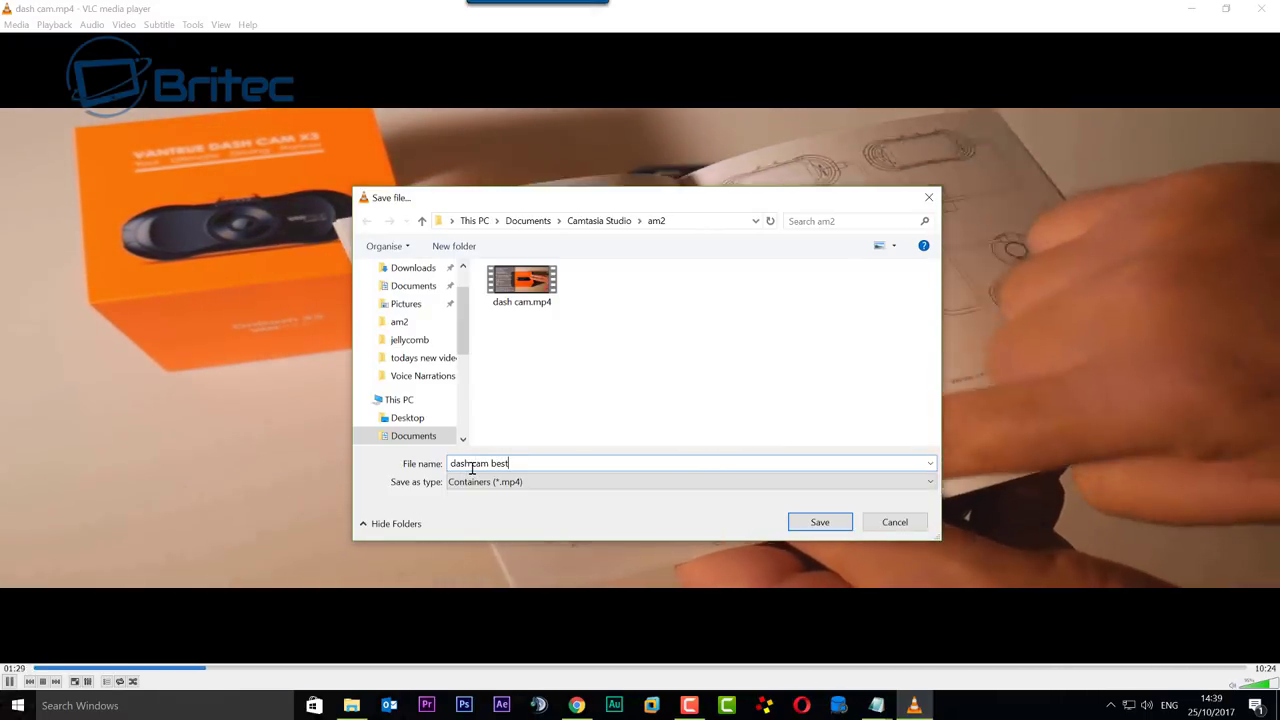
pyautogui.click(820, 522)
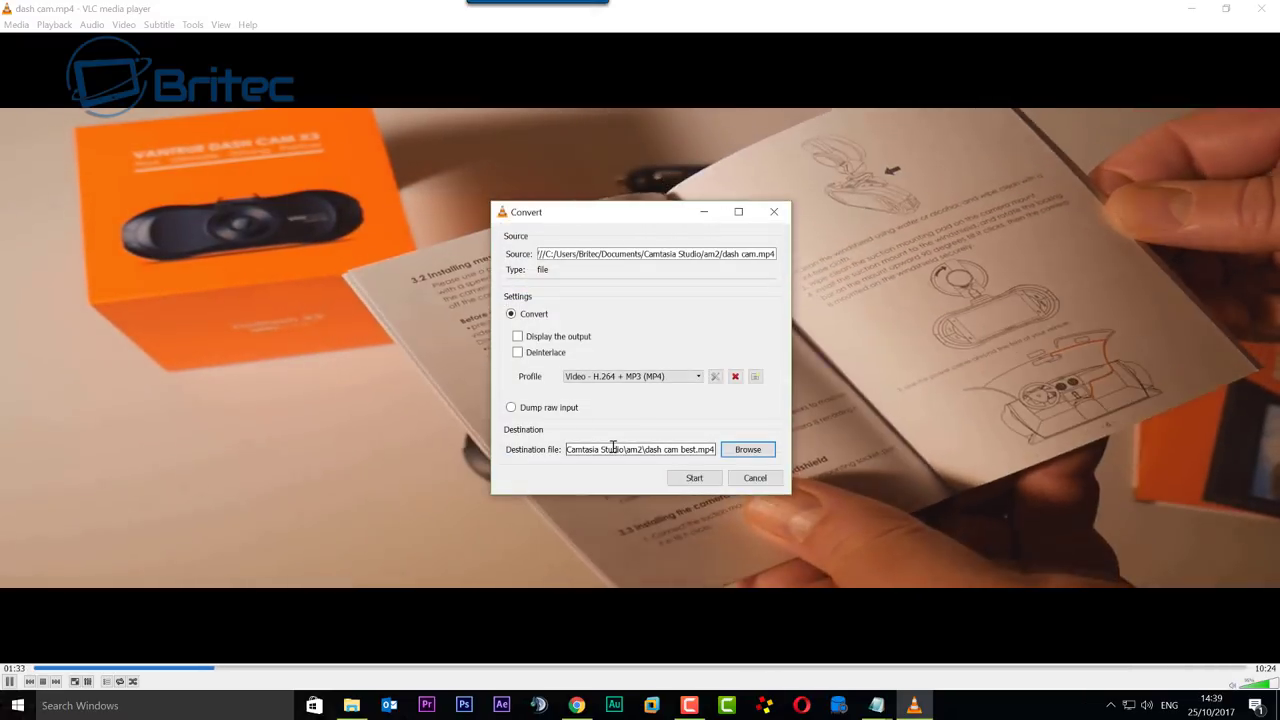
# - Run the conversion and close VLC media player once it has finished
pyautogui.click(694, 478)
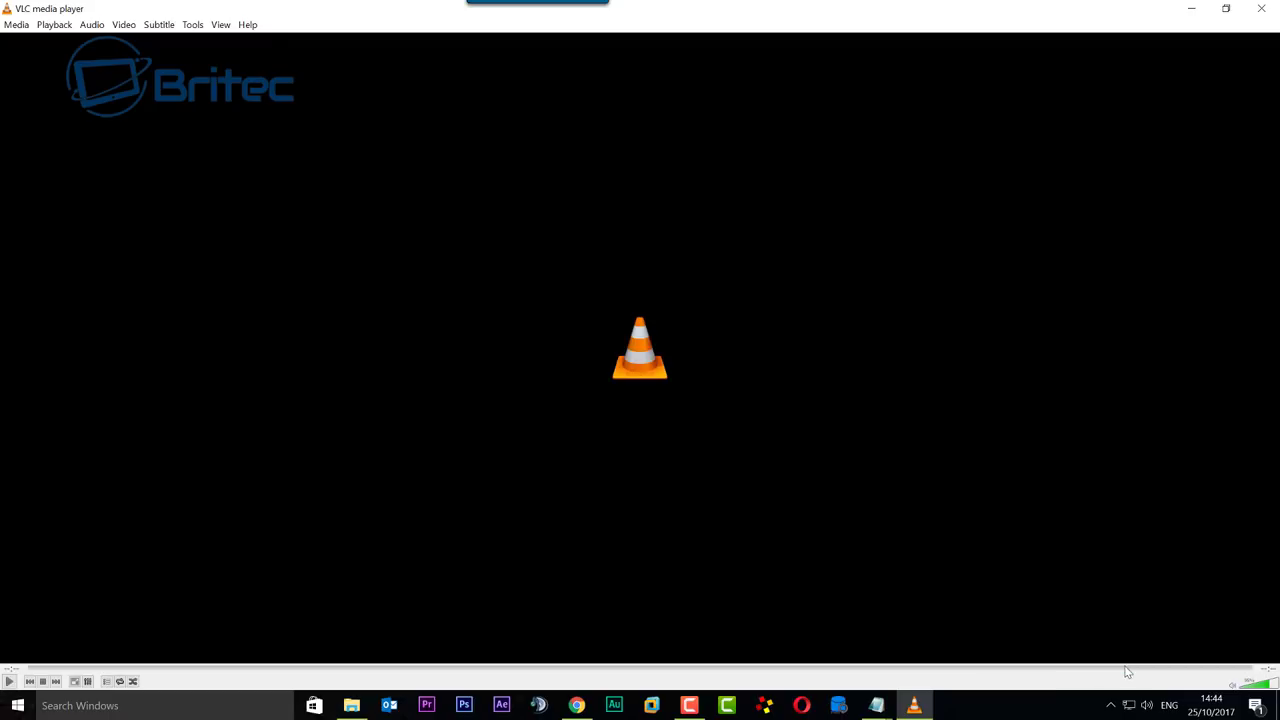
pyautogui.click(1262, 9)
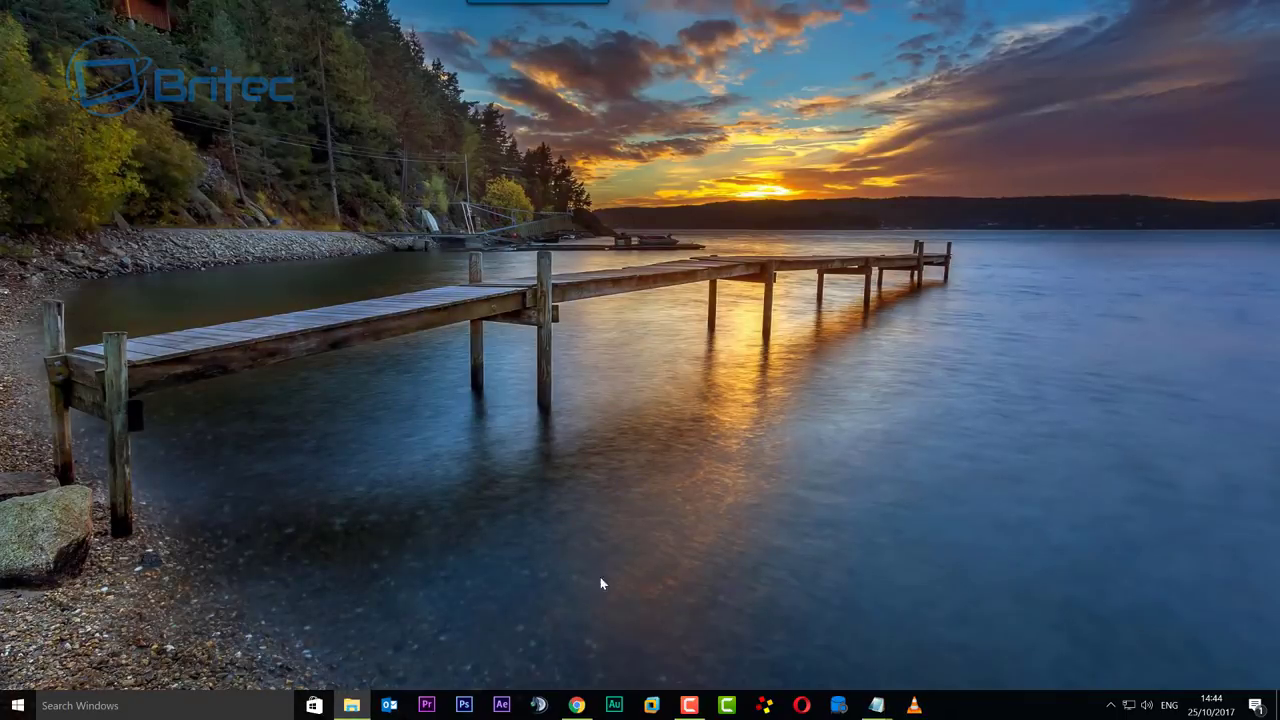
# - Switch to Chrome to view the VLC for Windows download page, and minimise the browser
pyautogui.click(577, 705)
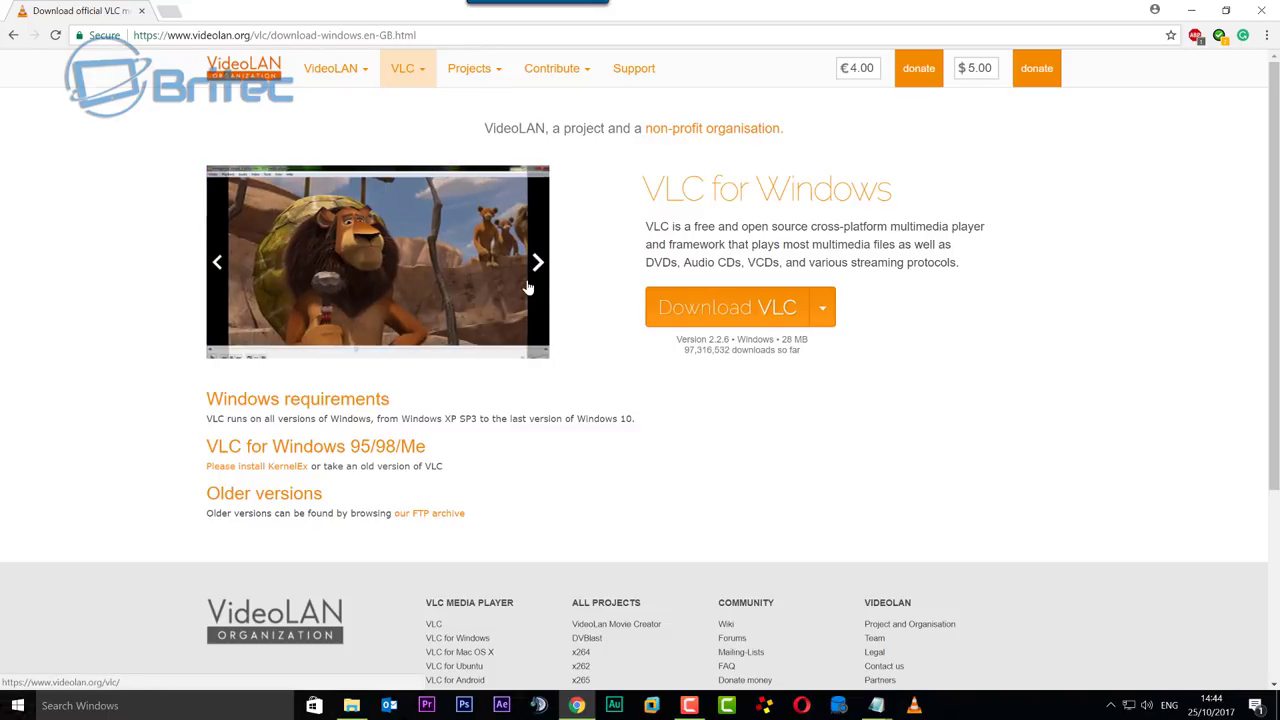
pyautogui.click(1201, 12)
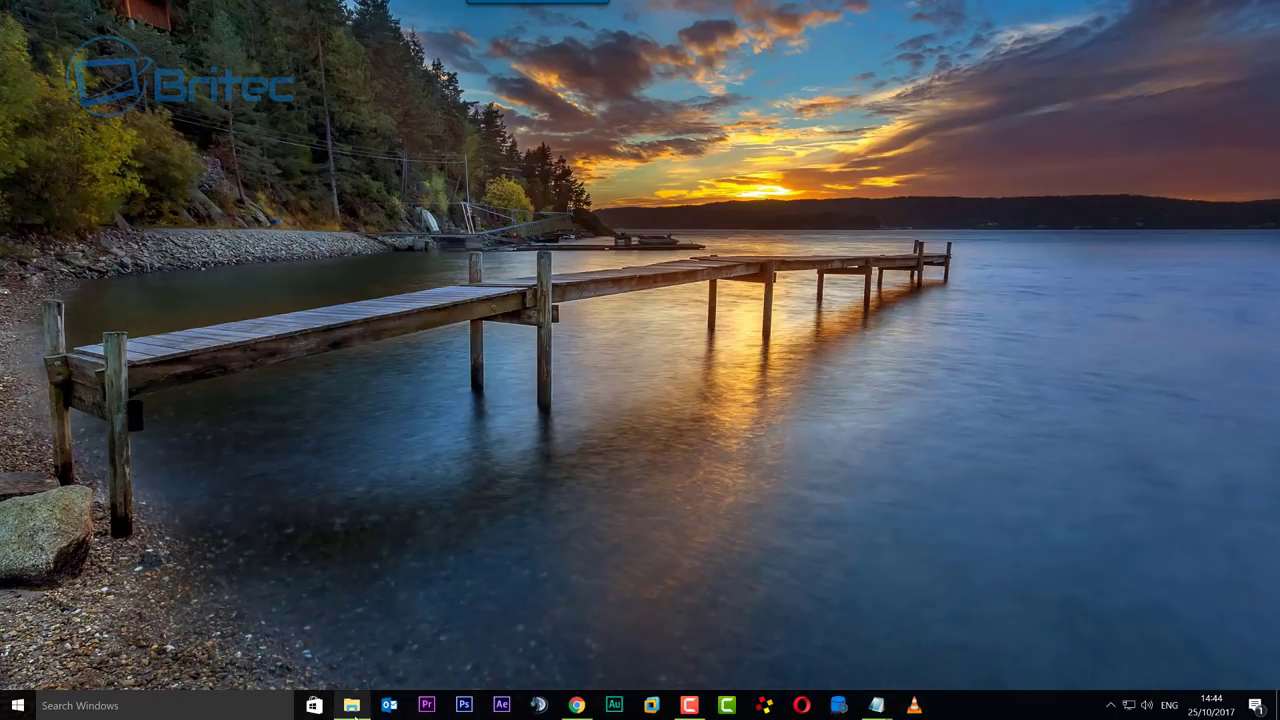
# - Switch to File Explorer and examine dash cam.mp4 and the converted dash cam best.mp4 in the am2 folder, leaving neither selected
pyautogui.click(351, 705)
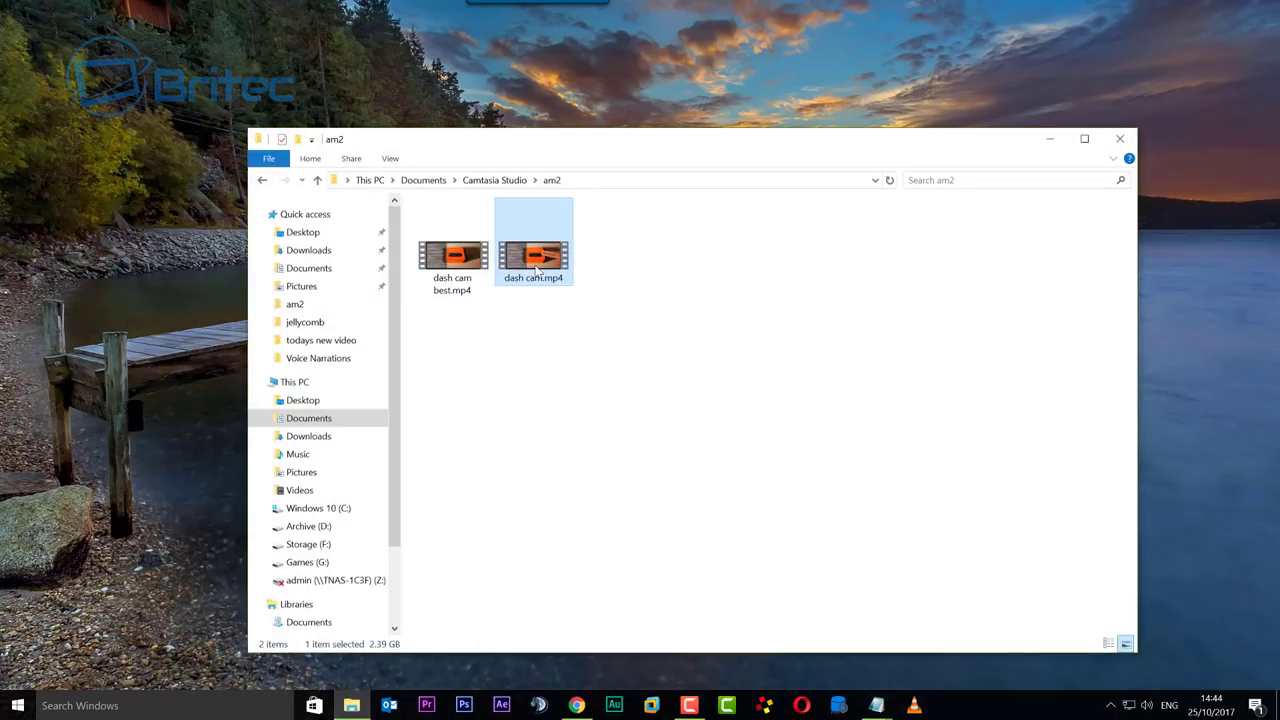
pyautogui.moveTo(537, 268)
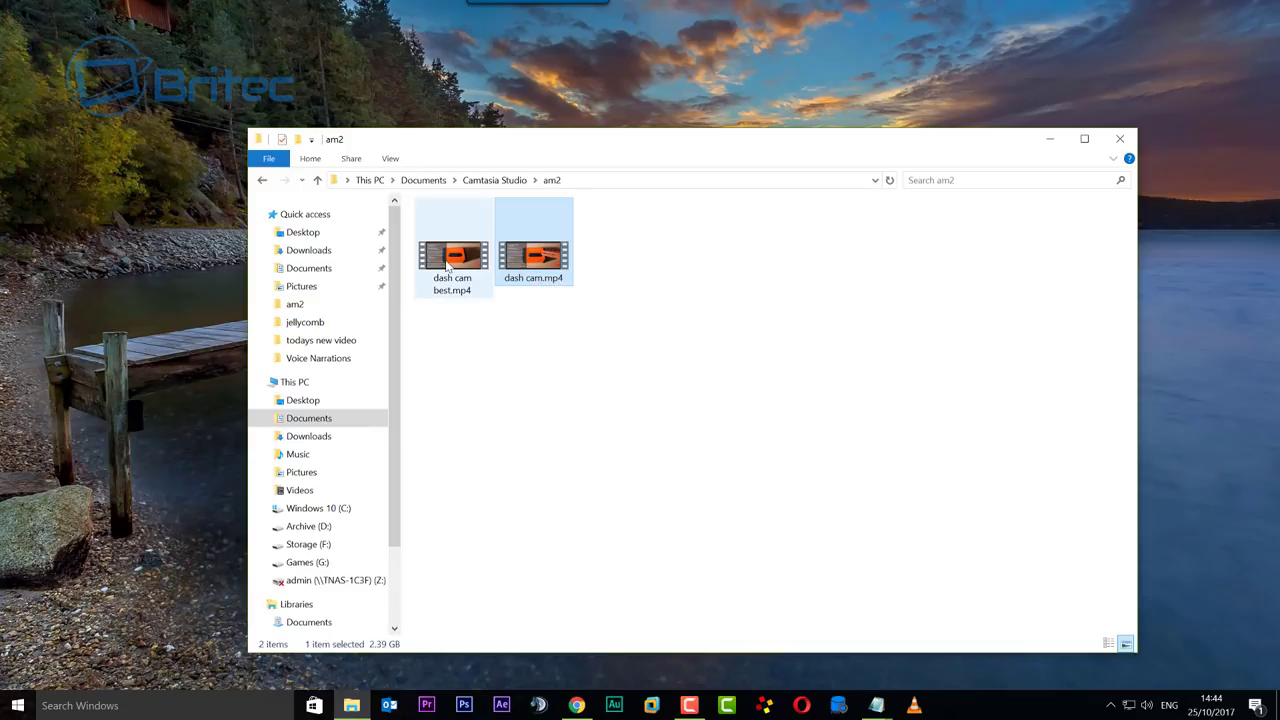
pyautogui.moveTo(448, 265)
pyautogui.click(534, 340)
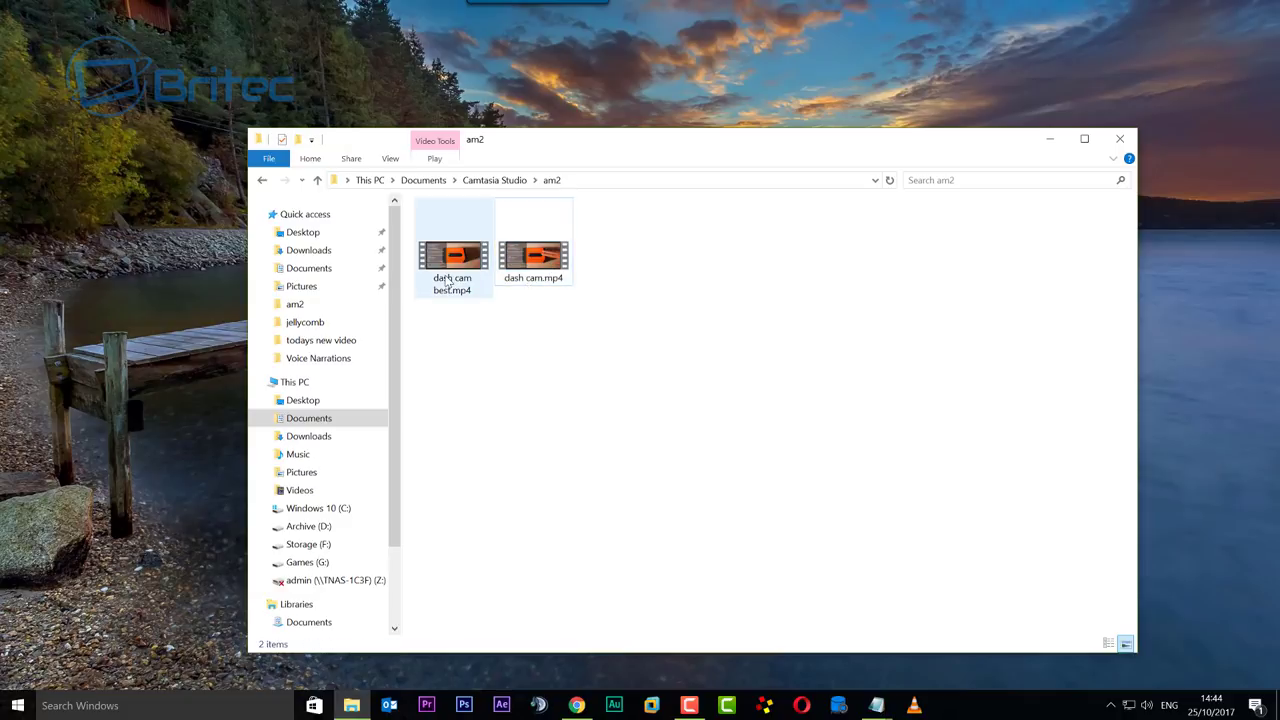